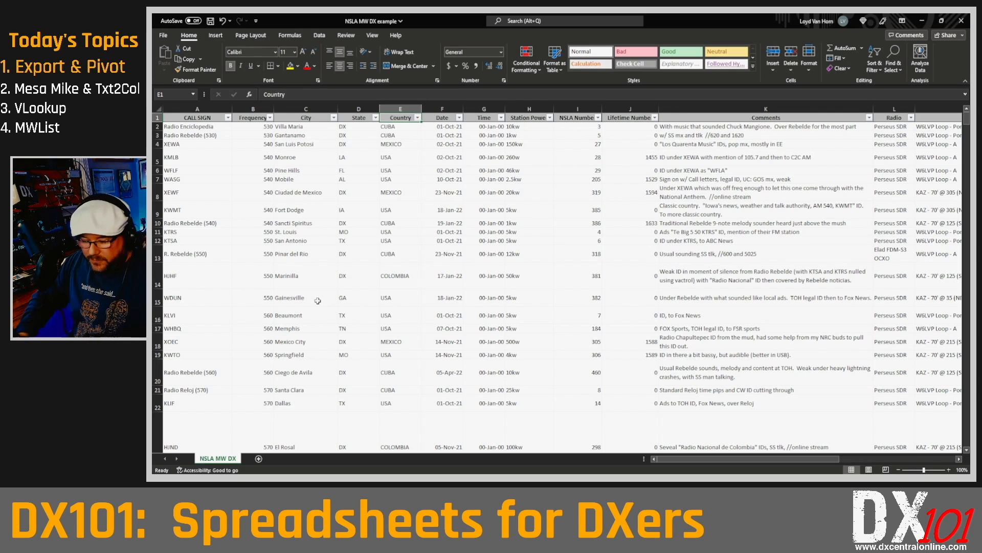
Create a PivotTable on a new worksheet from the entire NSLA MW DX log range.
left_click(569, 311)
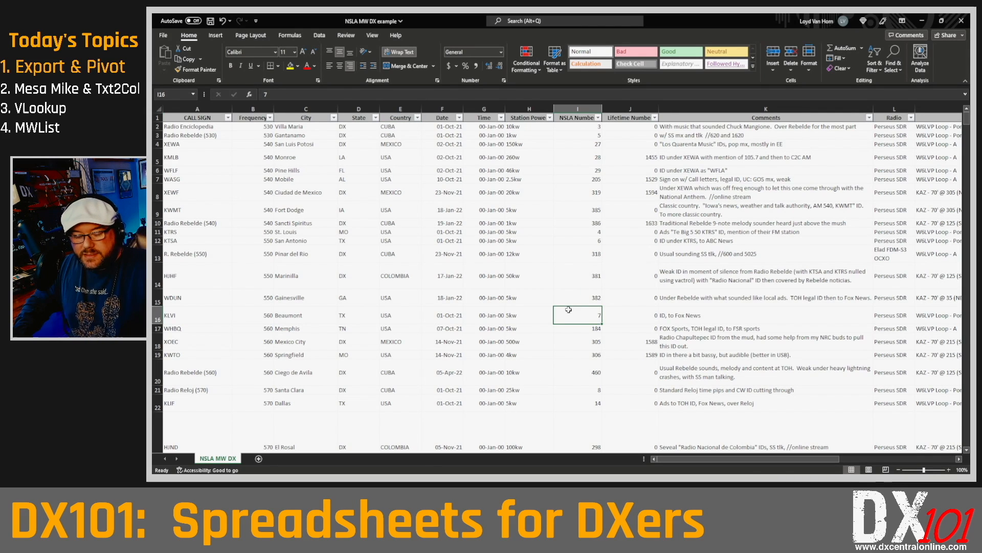
key("ctrl+a")
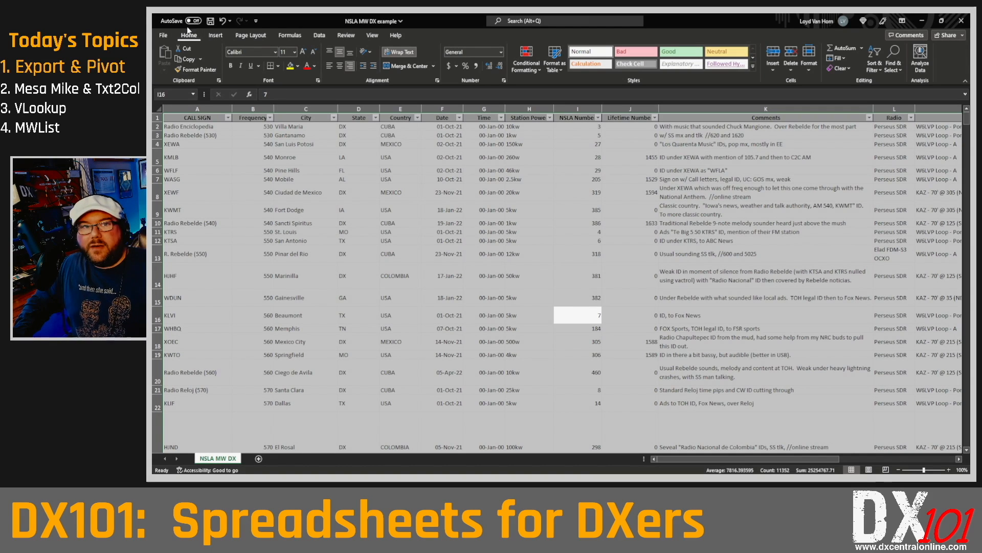
left_click(217, 38)
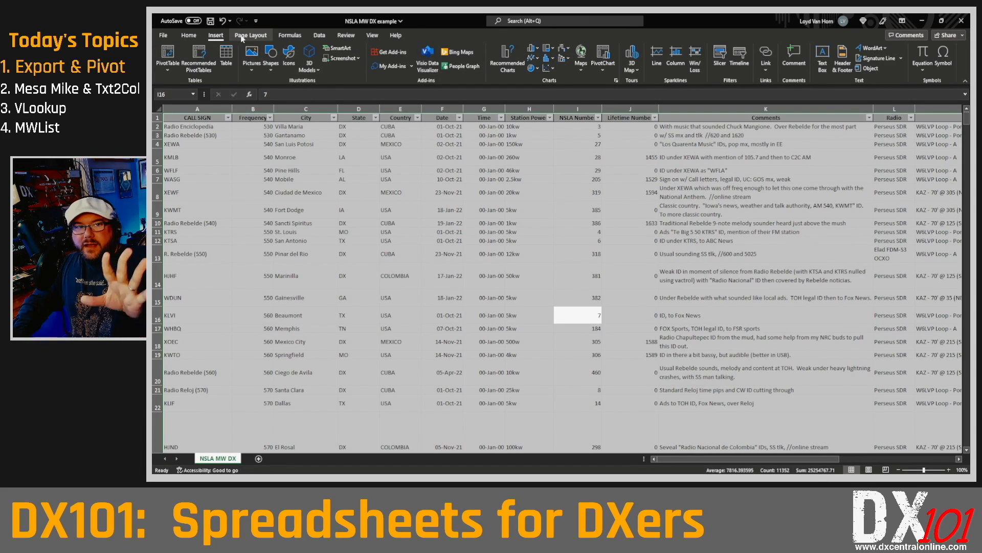
left_click(168, 54)
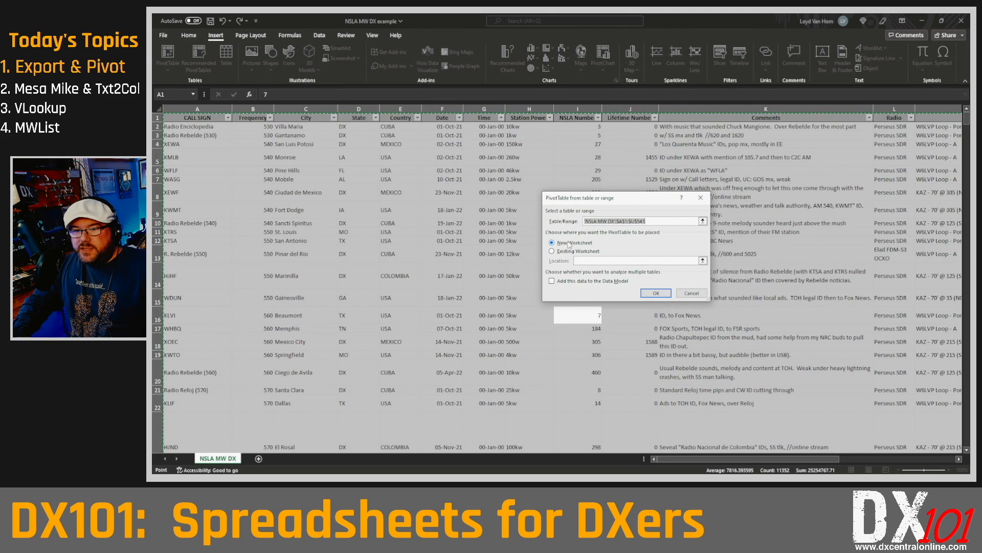
left_click(655, 296)
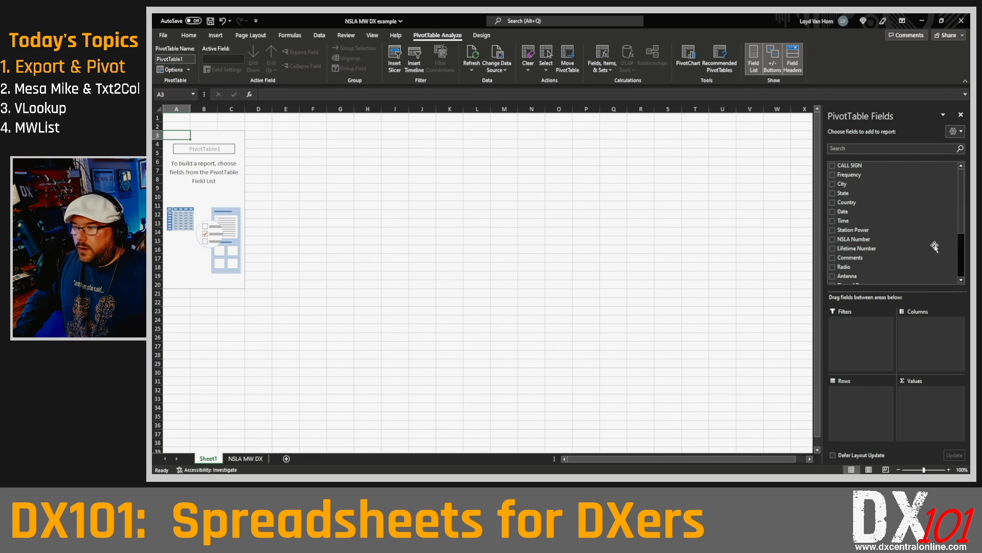
Add the CALL SIGN field to the PivotTable's values so it counts the logged stations.
scroll(876, 171, "down", 3)
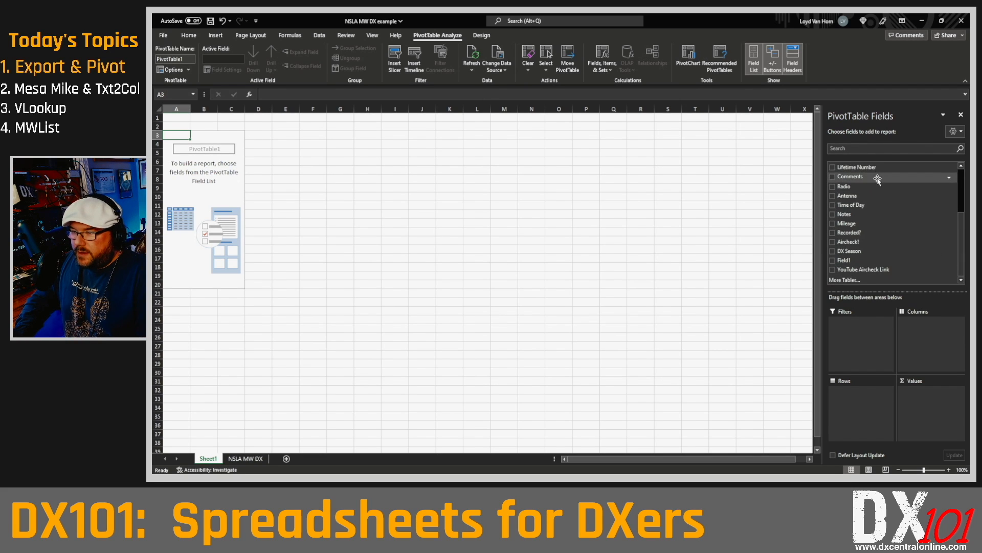
scroll(878, 179, "up", 3)
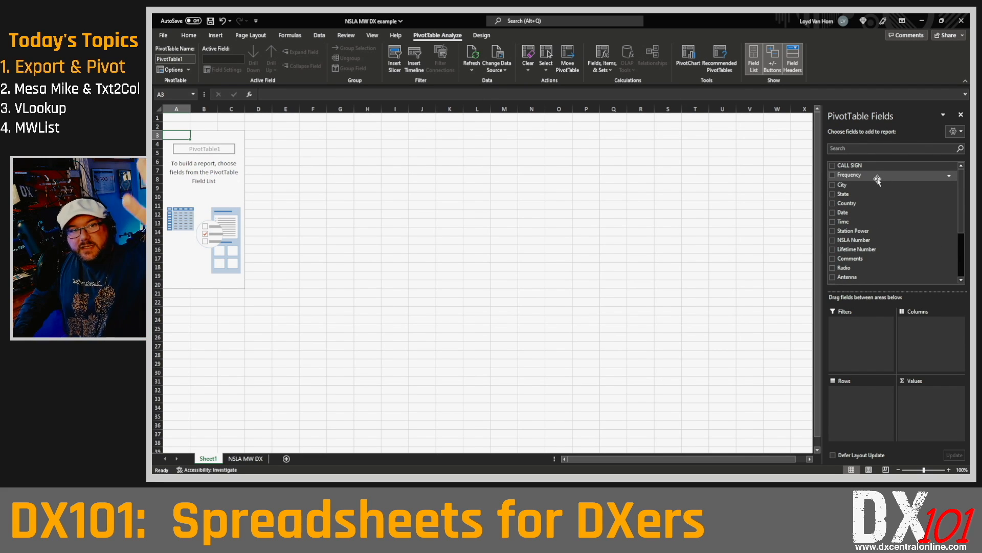
scroll(881, 171, "down", 3)
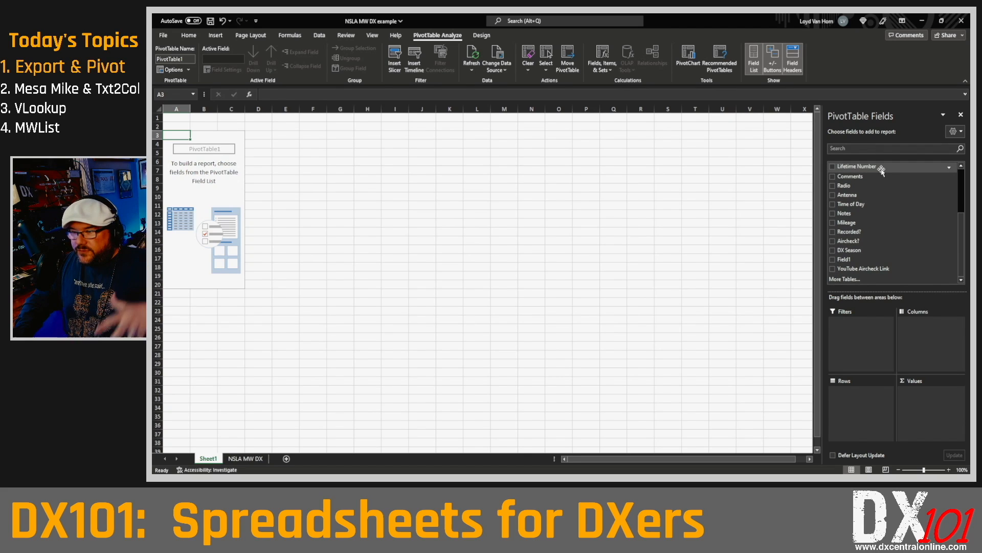
scroll(881, 171, "up", 3)
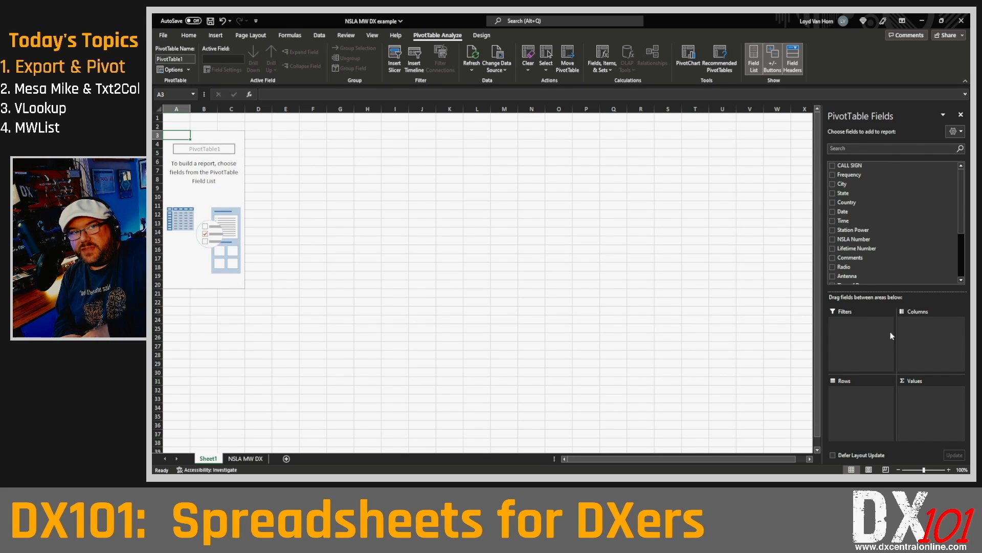
left_click(863, 429)
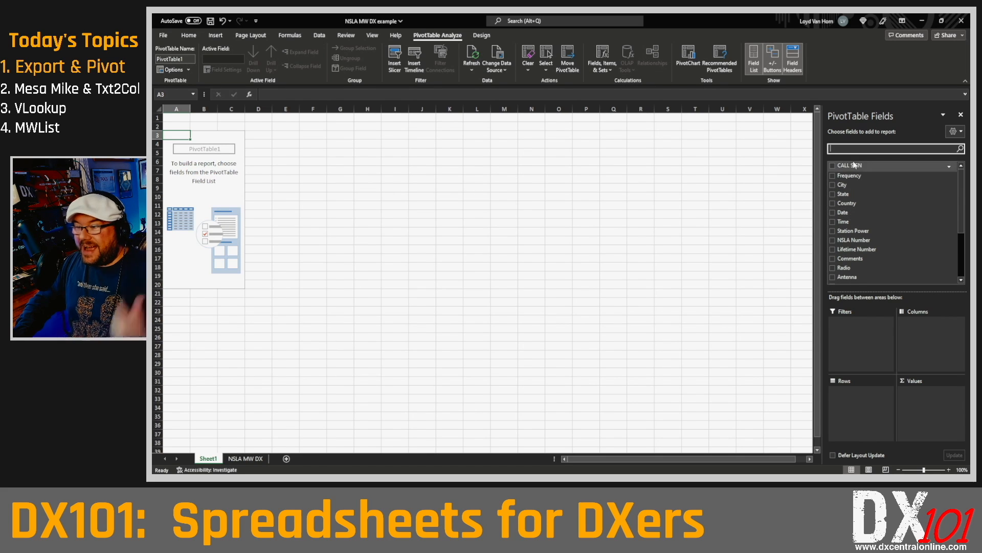
left_click_drag(851, 166, 954, 405)
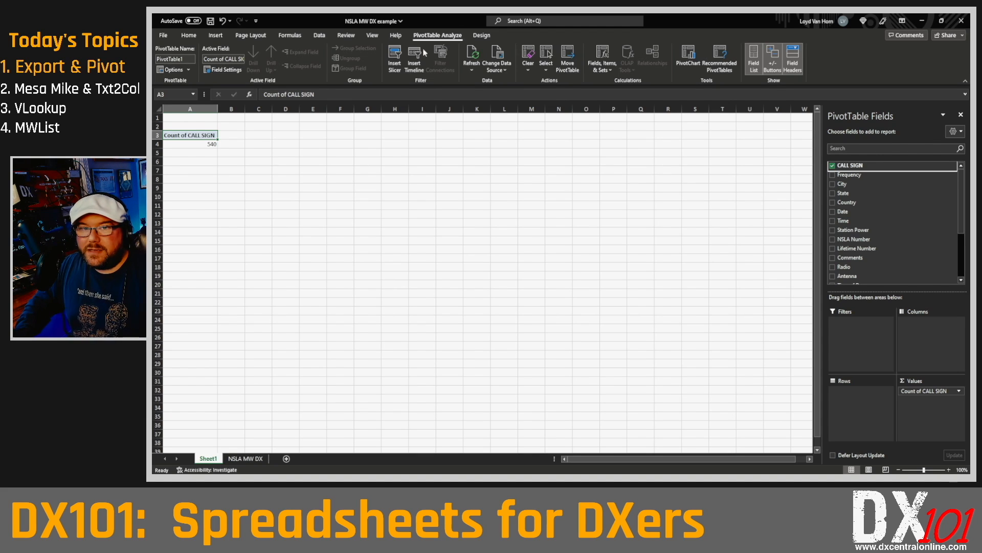
Set the PivotTable worksheet's zoom to a custom magnification of 150%.
left_click(372, 35)
left_click(439, 56)
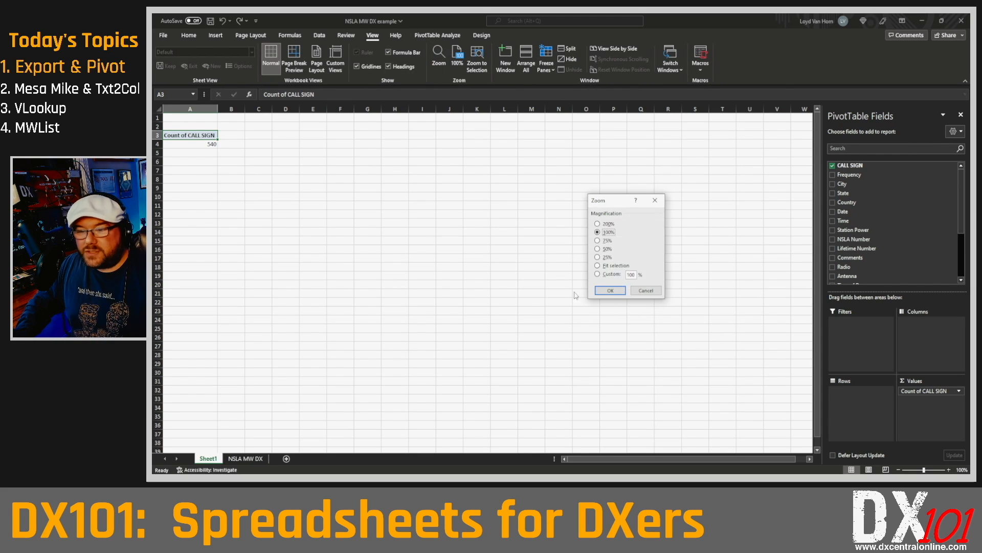
double_click(633, 274)
type("1")
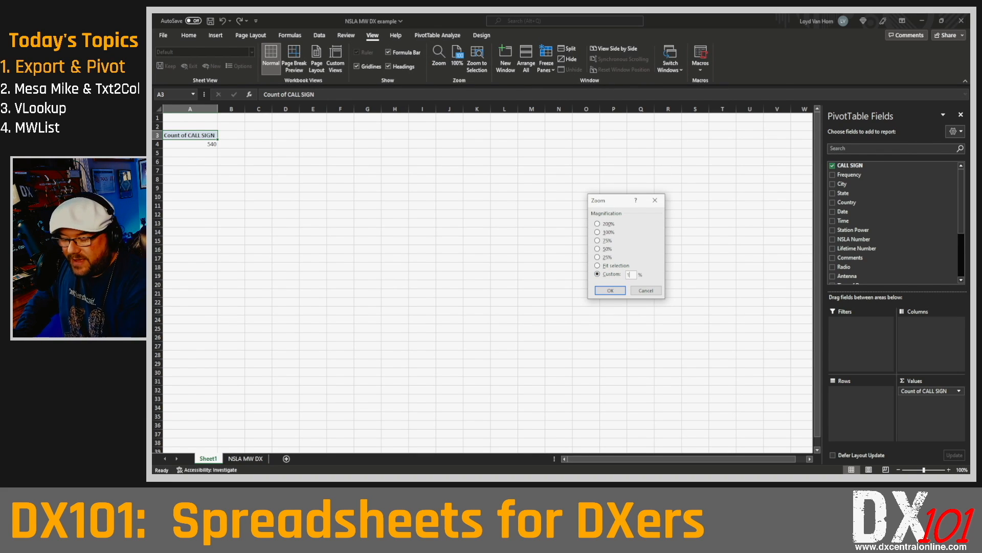
type("50")
left_click(610, 290)
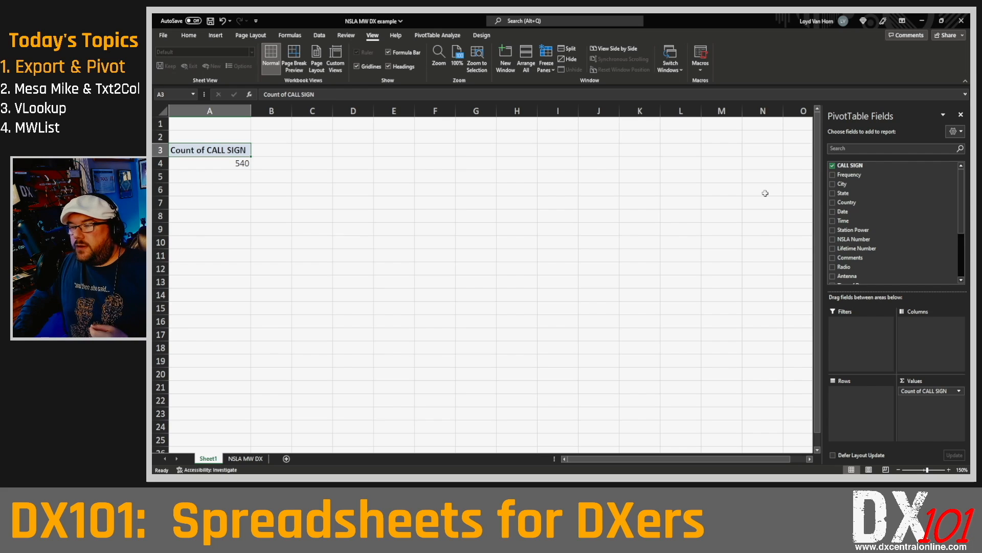
Add the State field to the PivotTable's rows to break down the call sign count by state.
left_click(852, 194)
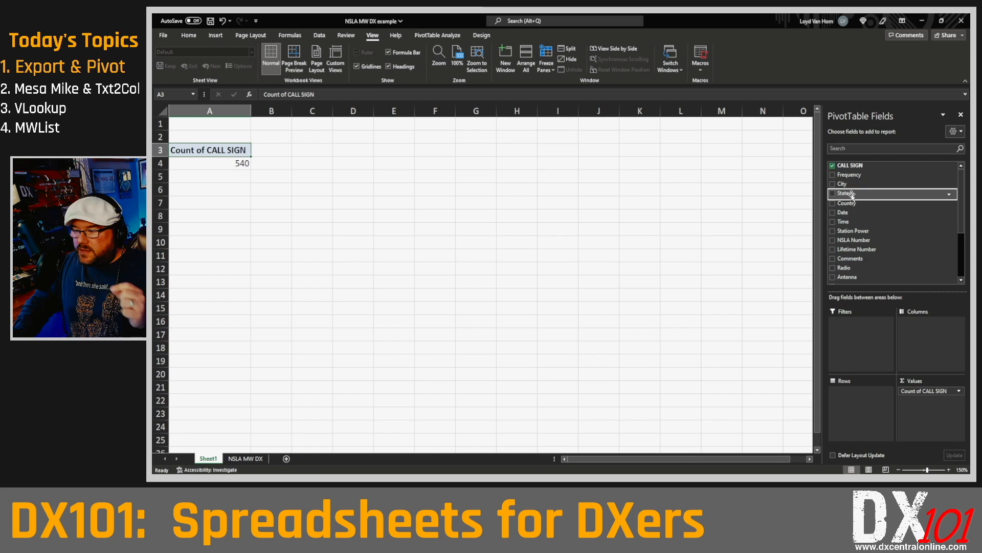
mouse_move(852, 195)
left_mouse_down()
mouse_move(882, 243)
mouse_move(856, 198)
left_mouse_up()
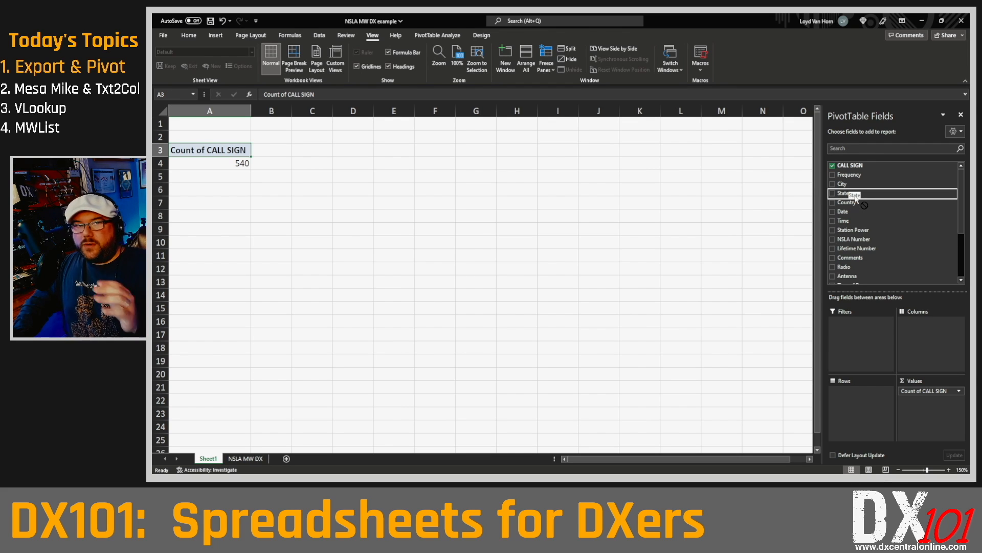
left_click_drag(856, 198, 855, 404)
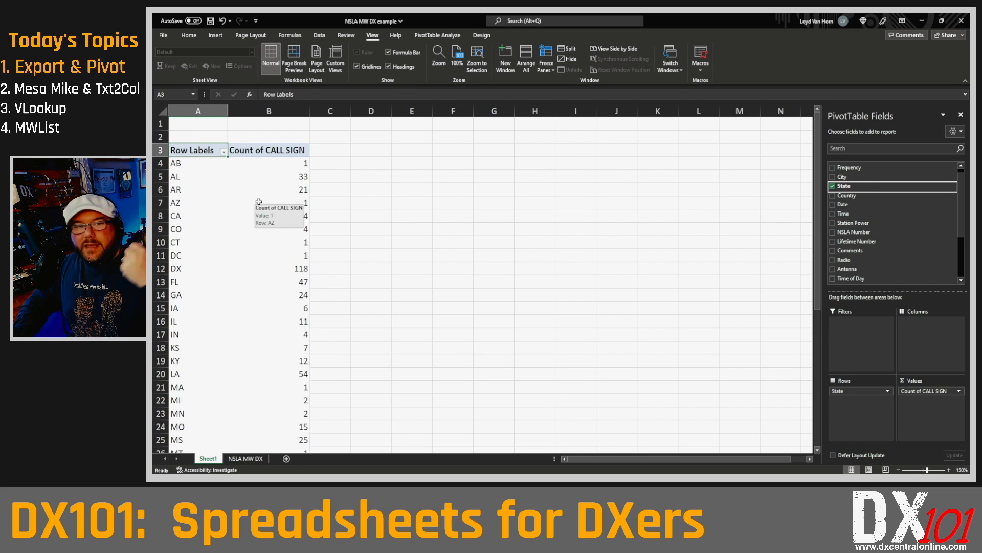
Examine the call sign counts for individual states and the DX row throughout the PivotTable.
left_click(278, 179)
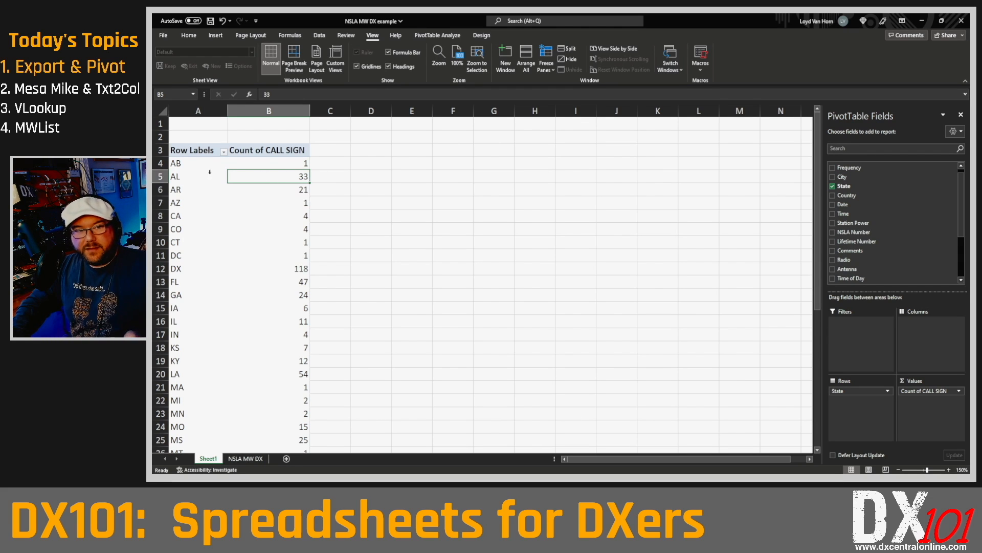
left_click(179, 176)
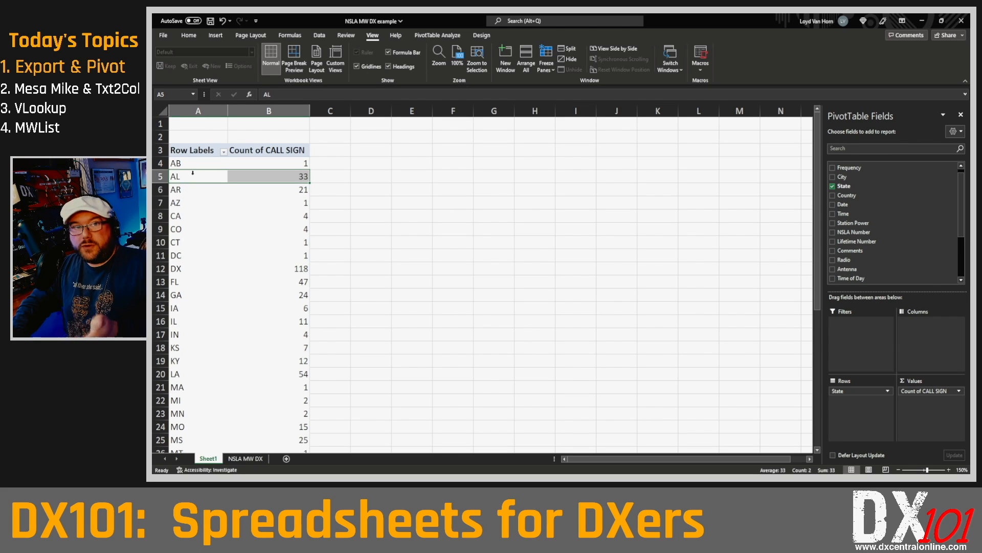
left_click(185, 192)
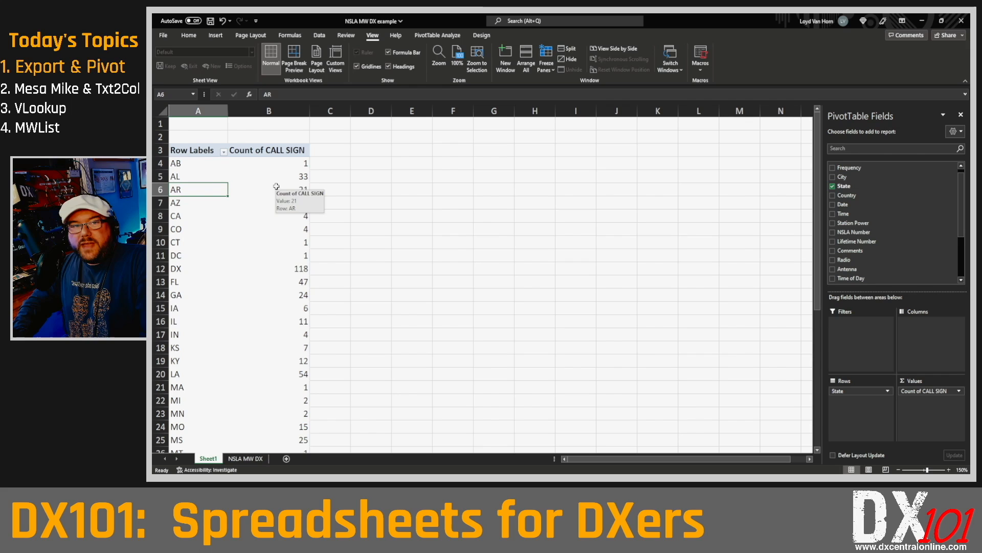
left_click(197, 163)
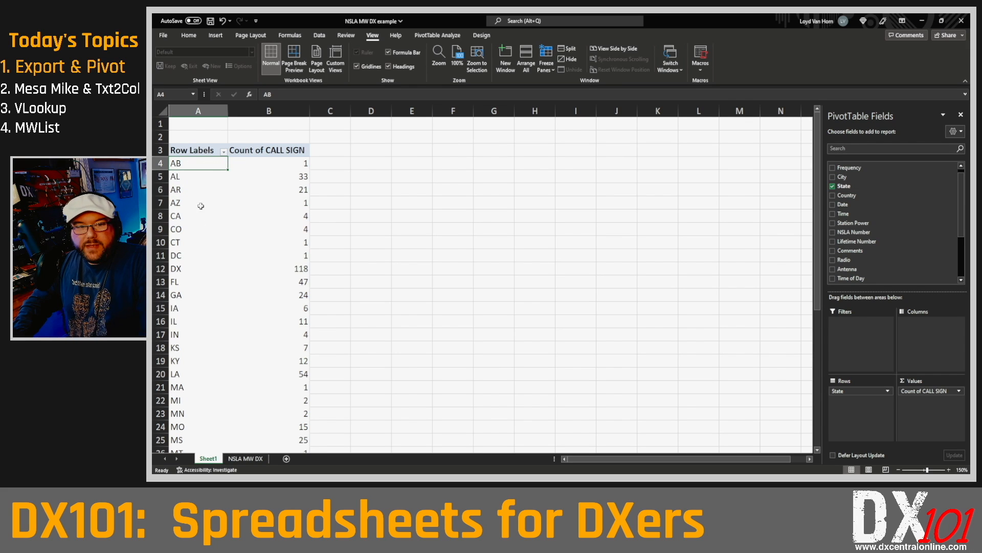
left_click(174, 268)
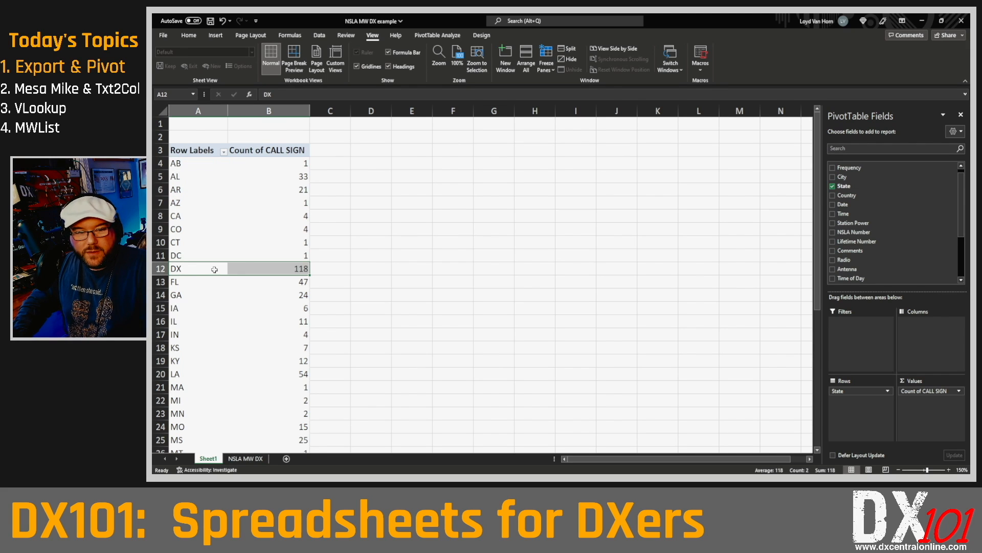
scroll(214, 270, "down", 4)
scroll(214, 270, "down", 1)
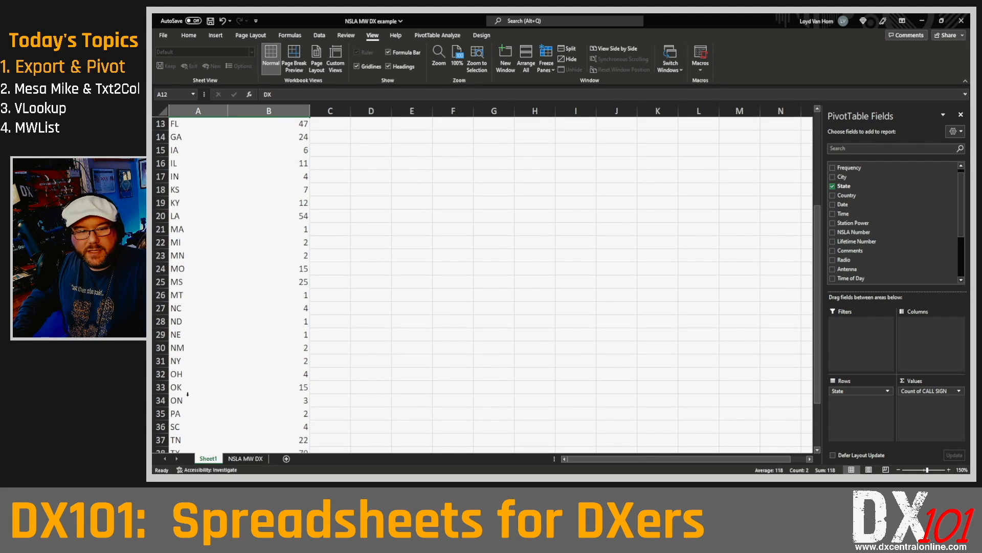
scroll(270, 331, "up", 4)
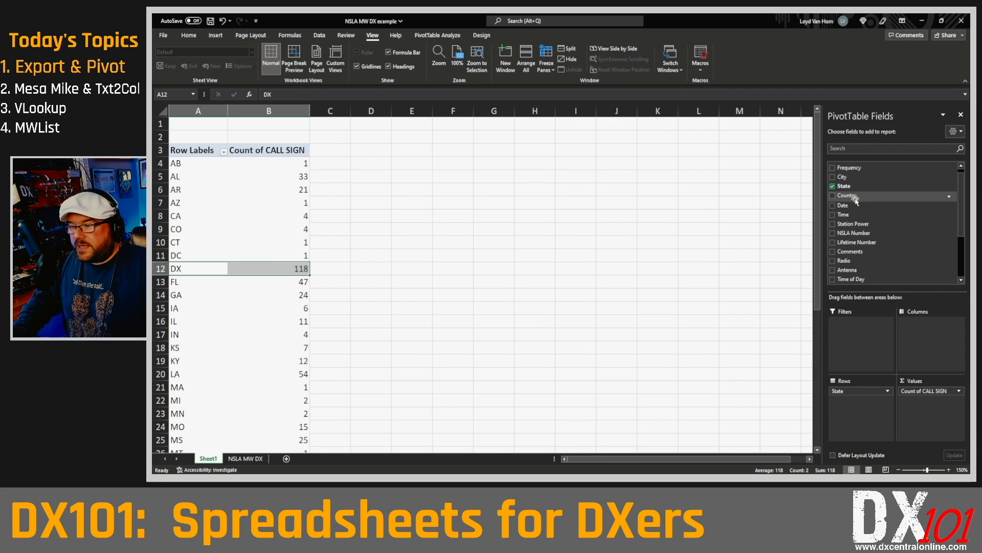
Add Country as a PivotTable report filter and restrict it to USA.
left_click_drag(855, 200, 860, 332)
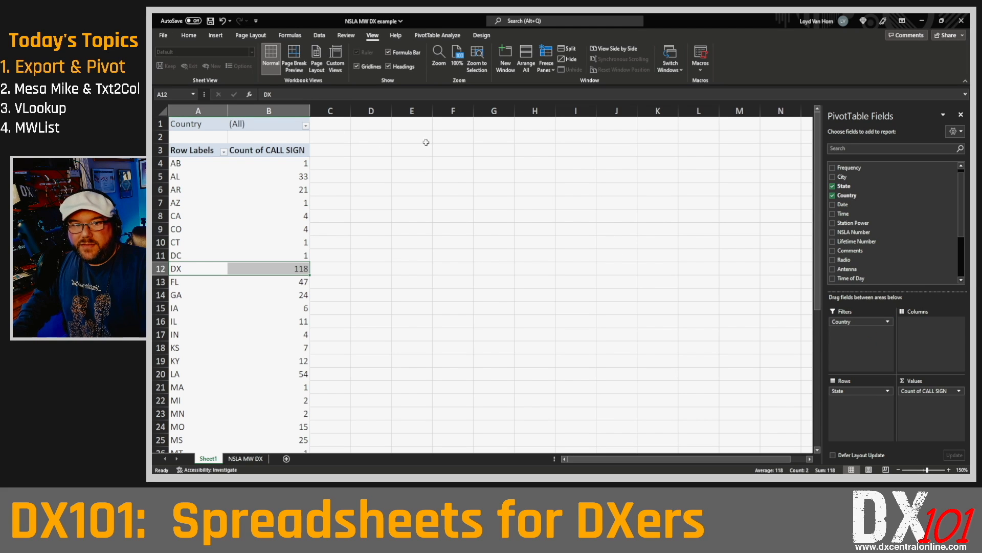
left_click(306, 126)
scroll(301, 174, "down", 3)
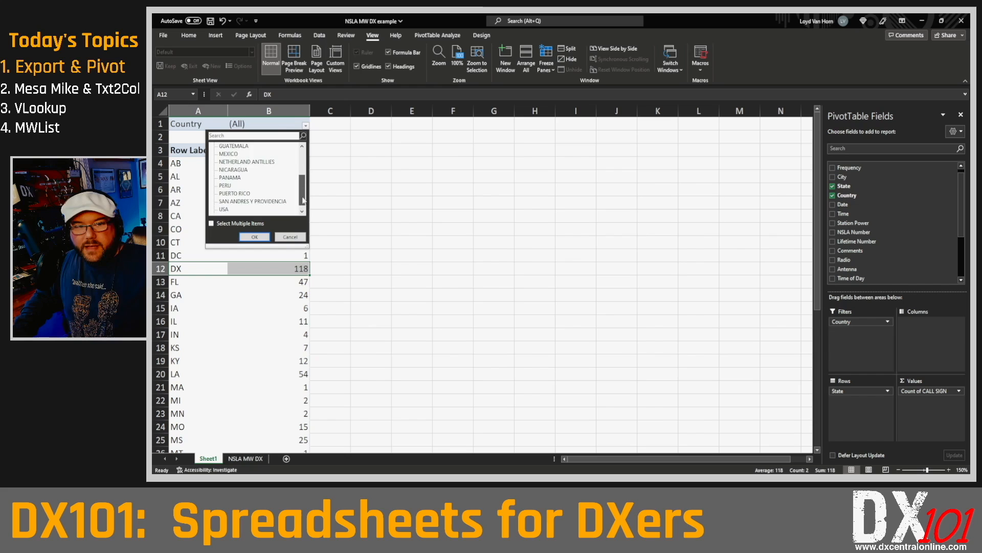
left_click(224, 201)
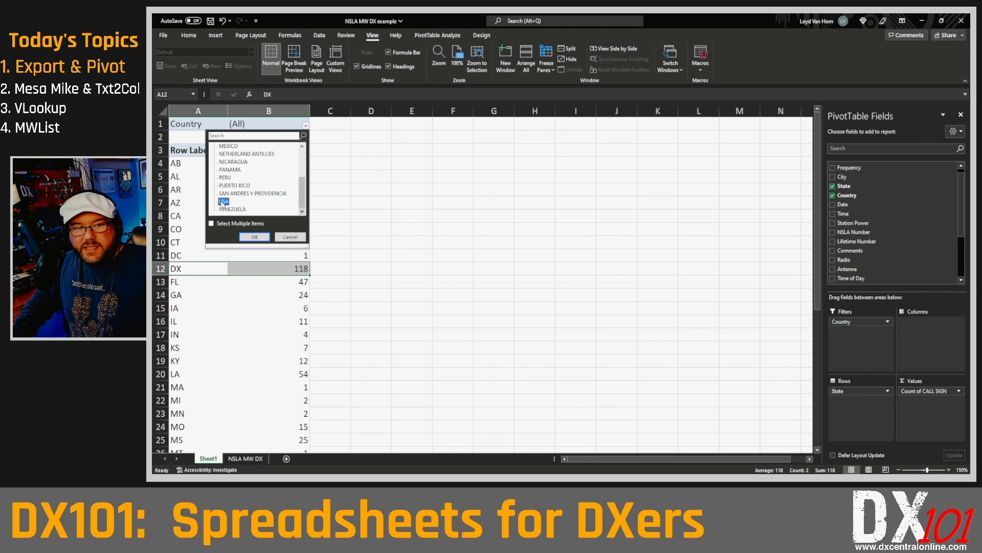
left_click(254, 236)
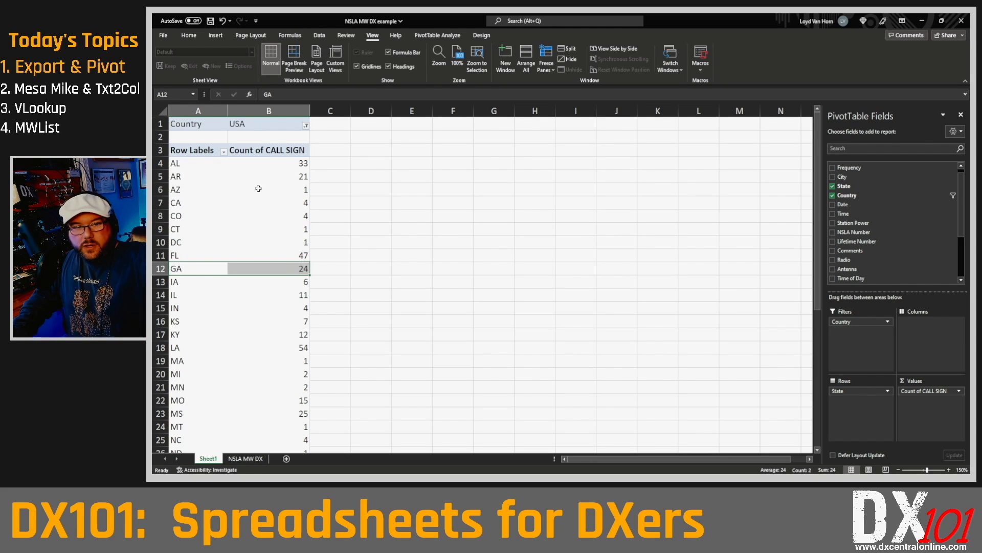
Copy the PivotTable's state rows and call sign counts, including the header and grand total rows.
scroll(235, 240, "down", 2)
scroll(236, 239, "down", 2)
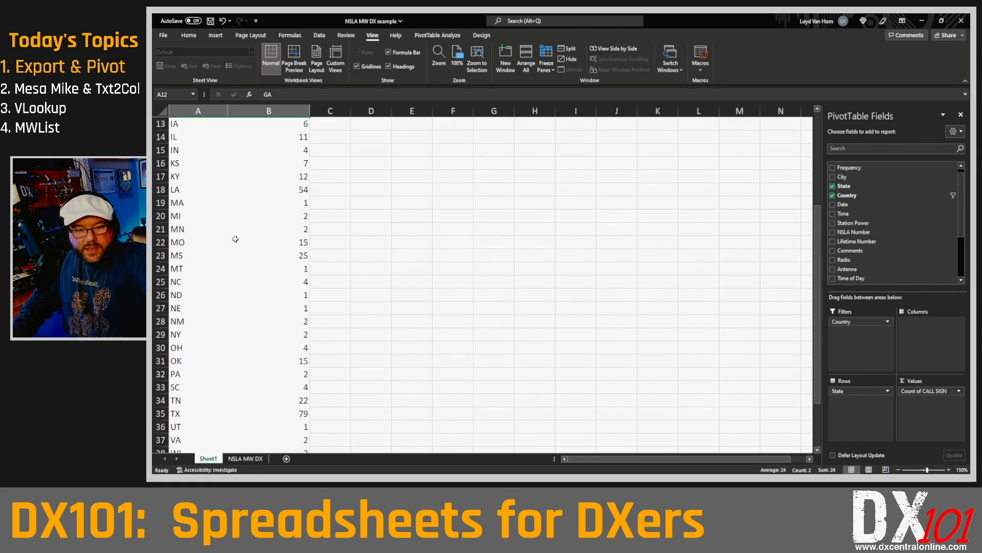
scroll(236, 239, "up", 4)
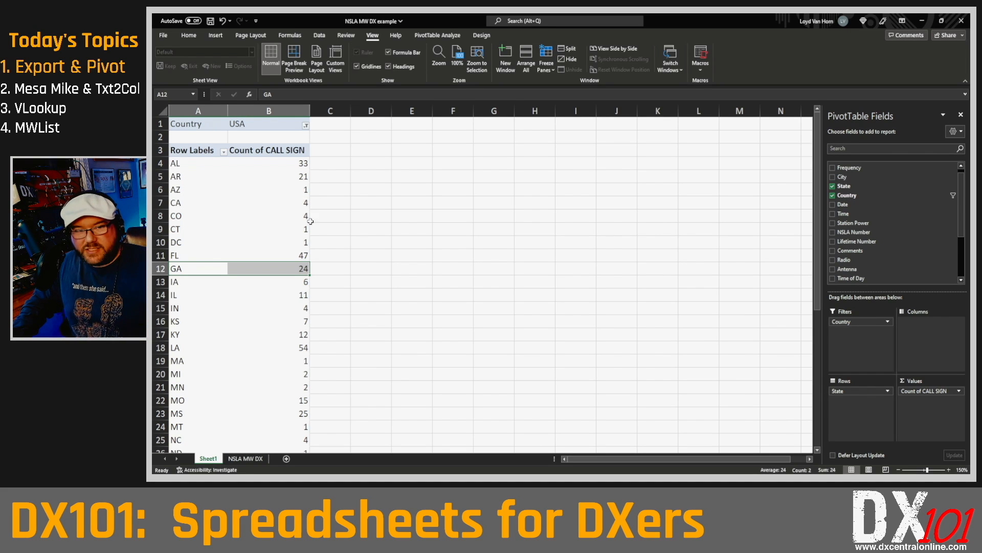
mouse_move(260, 193)
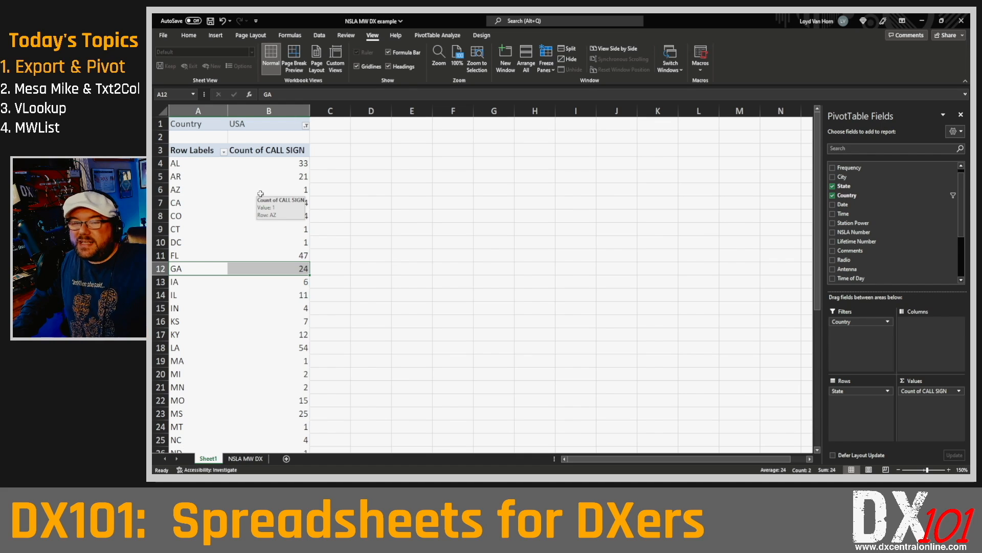
left_click(179, 163)
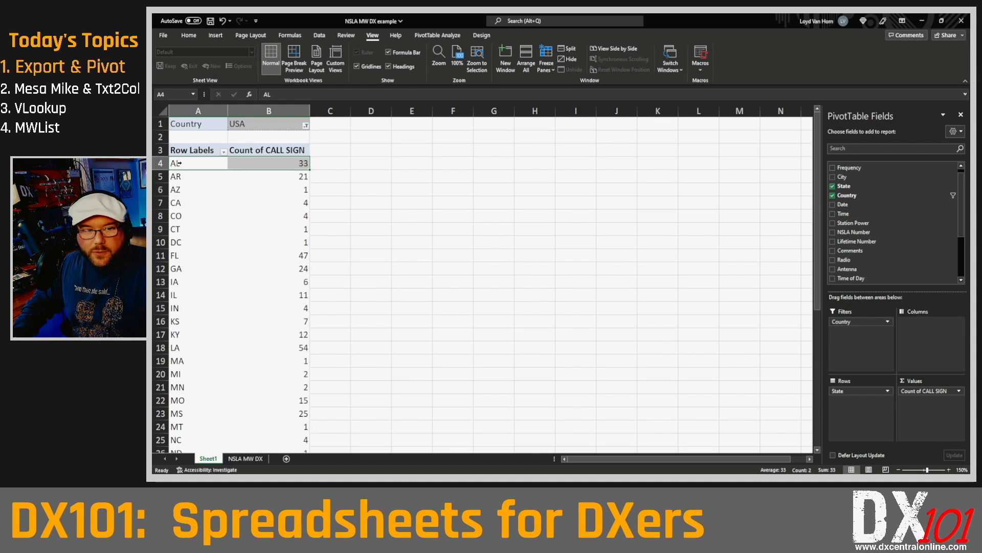
key("ctrl+shift+Down")
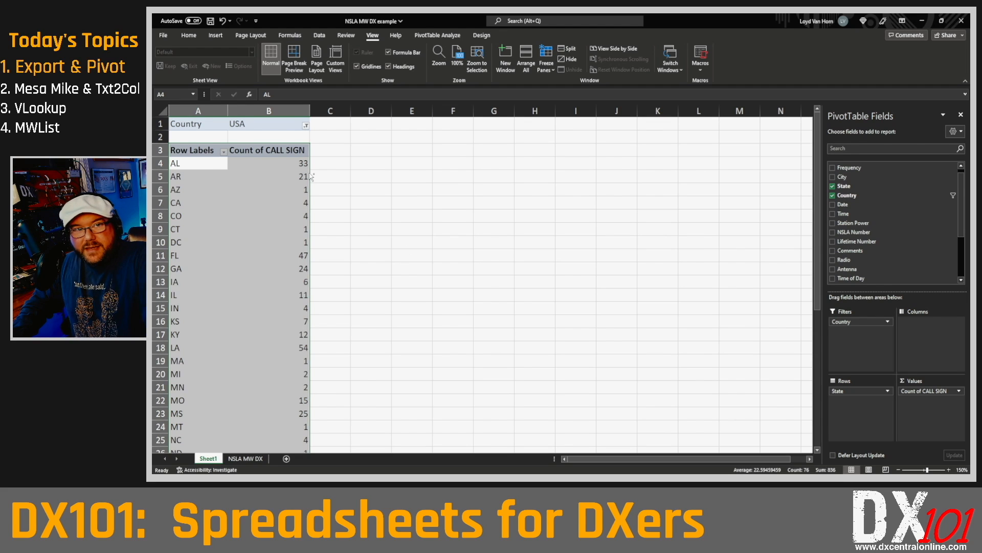
key("ctrl+c")
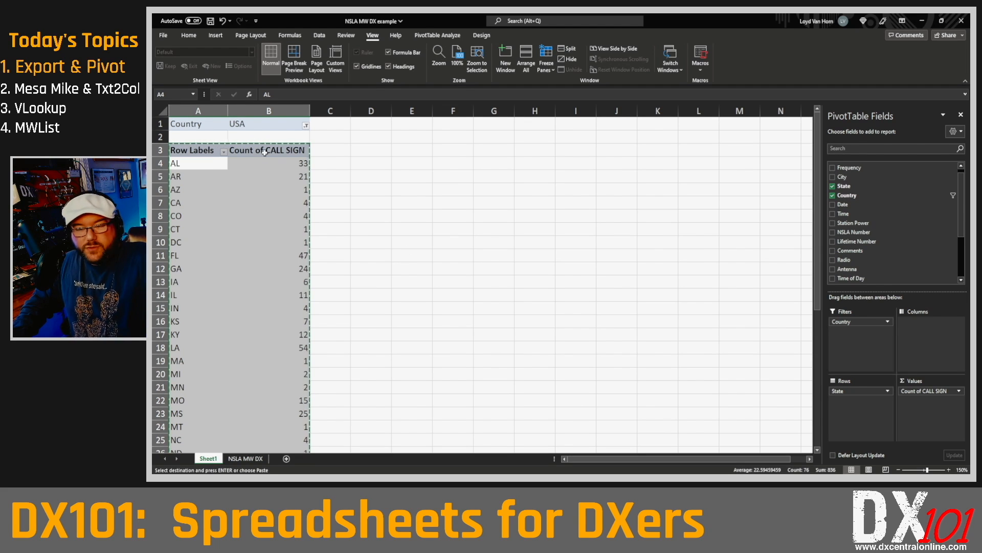
Add a new worksheet and paste the copied state counts there as values starting at cell A3.
left_click(287, 459)
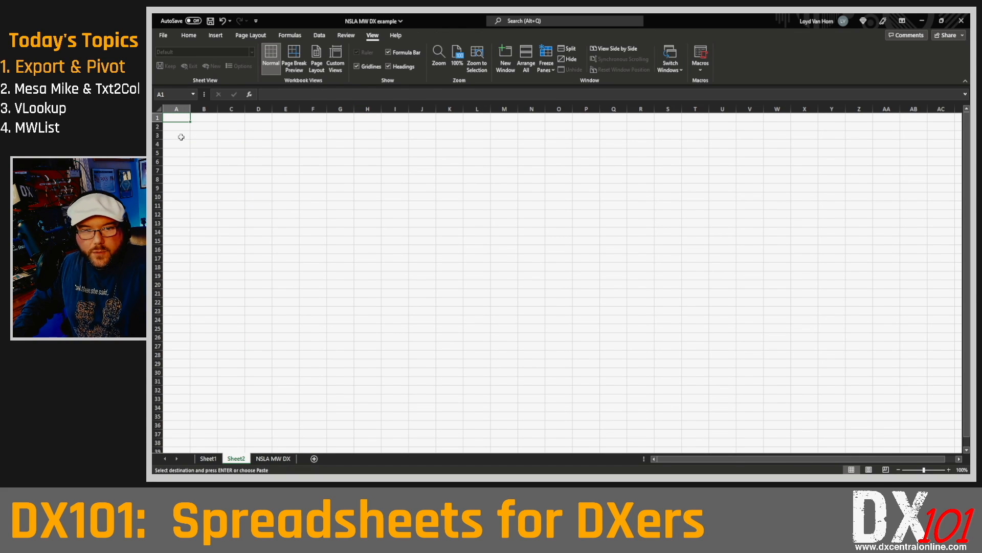
right_click(181, 137)
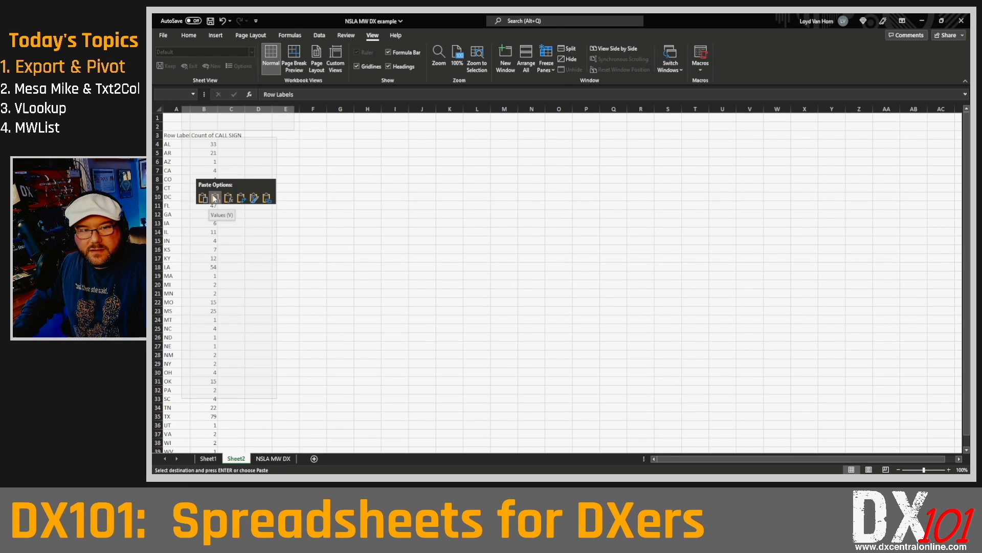
left_click(214, 199)
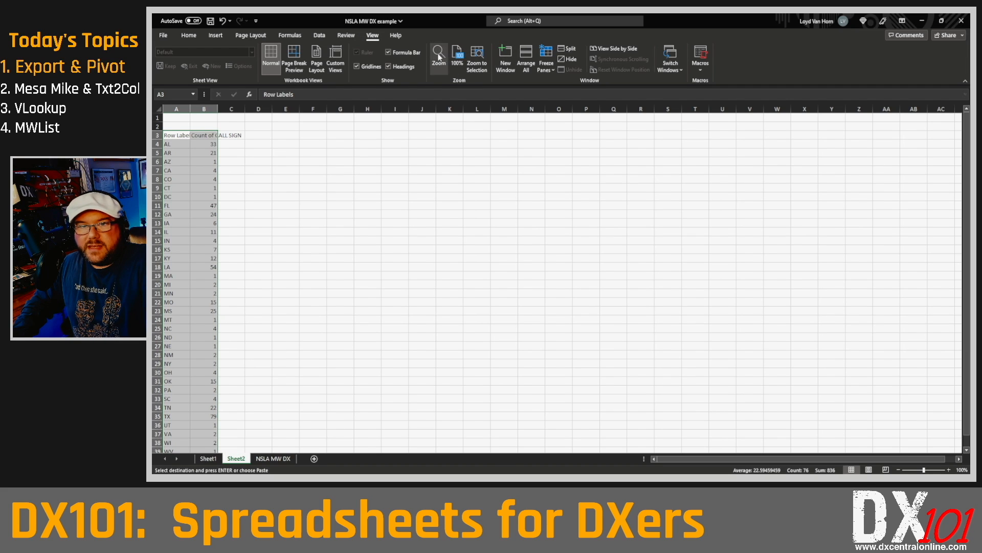
Set the new worksheet's zoom to a custom magnification of 150%.
left_click(438, 56)
left_click(632, 275)
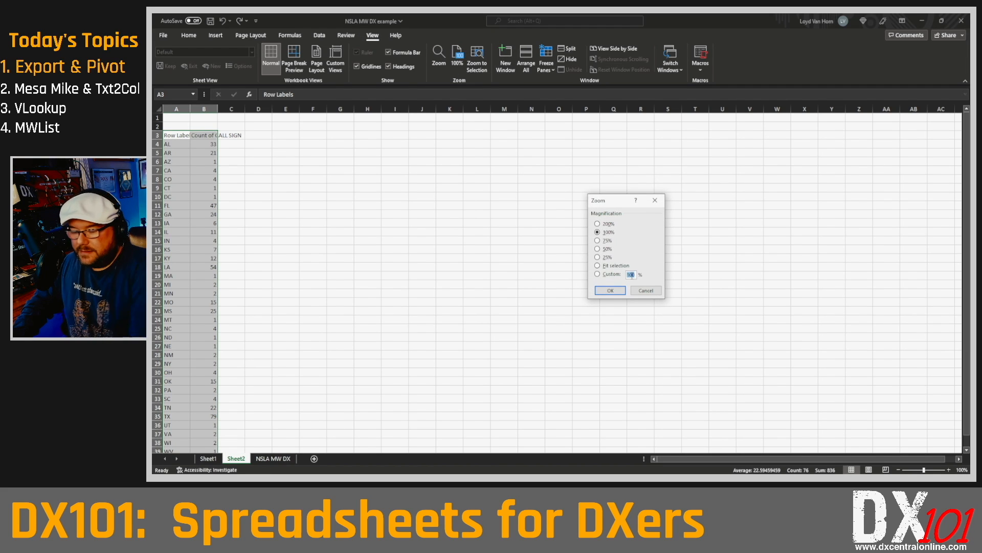
key("Return")
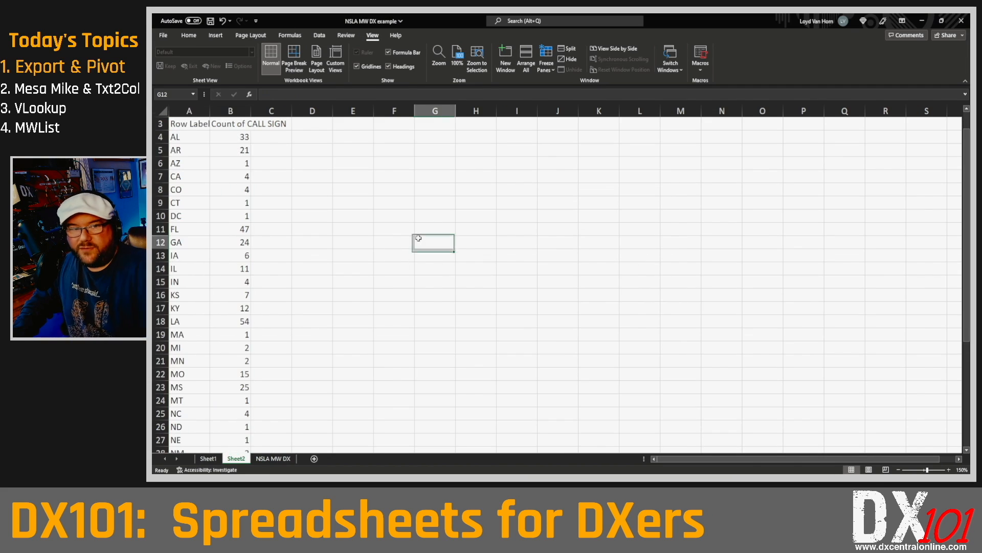
Rename the pasted table's column headers in A3 and B3 to State and Logs.
left_click(200, 127)
scroll(228, 208, "up", 1)
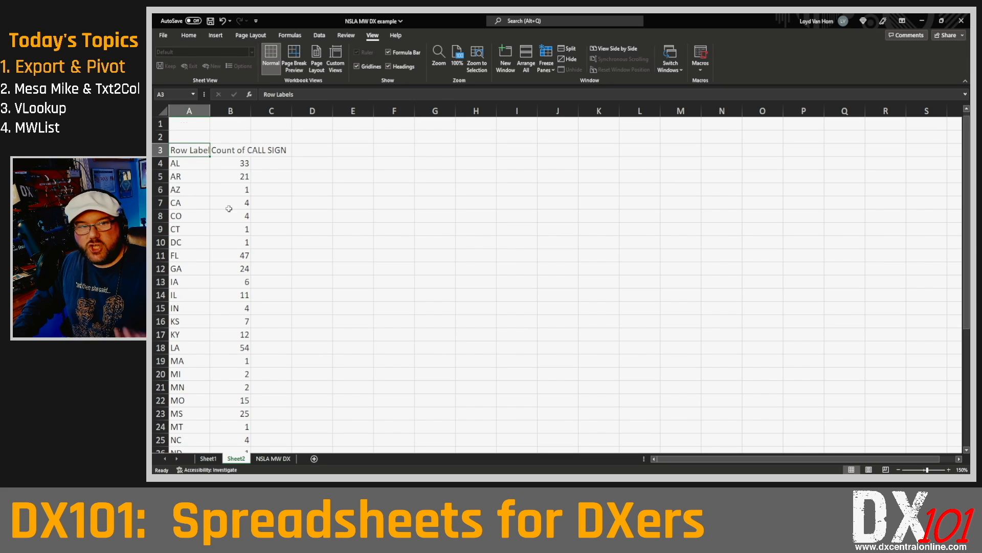
type("State")
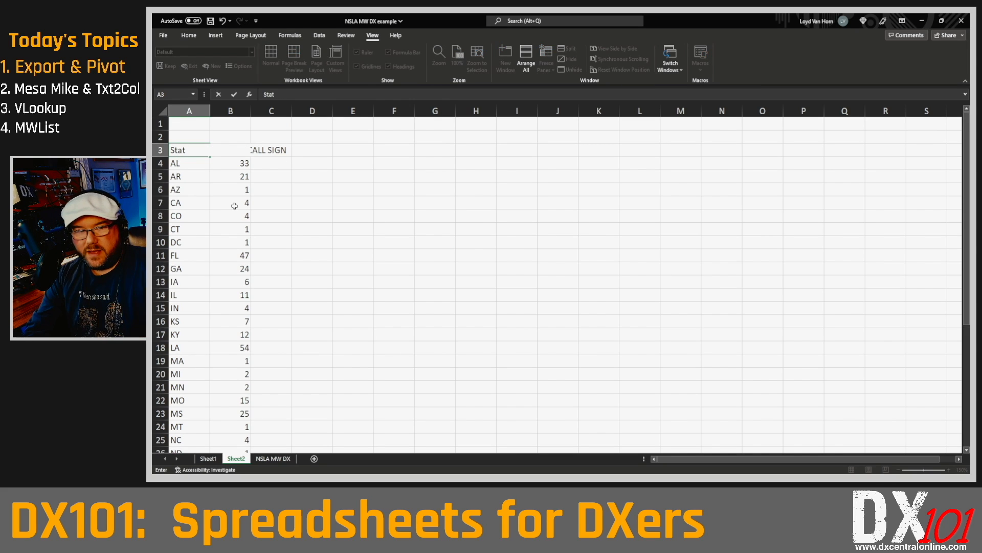
key("Tab")
type("Logs")
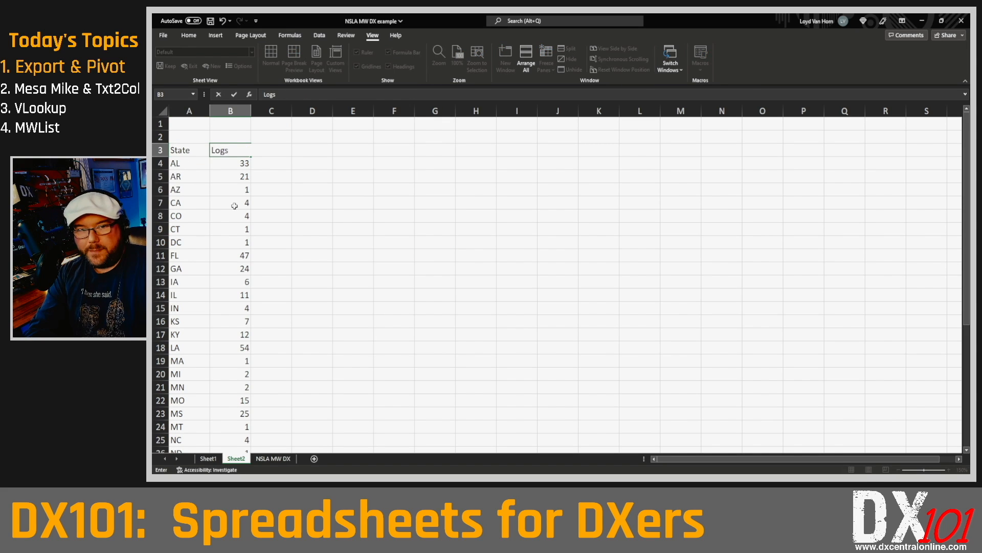
key("Return")
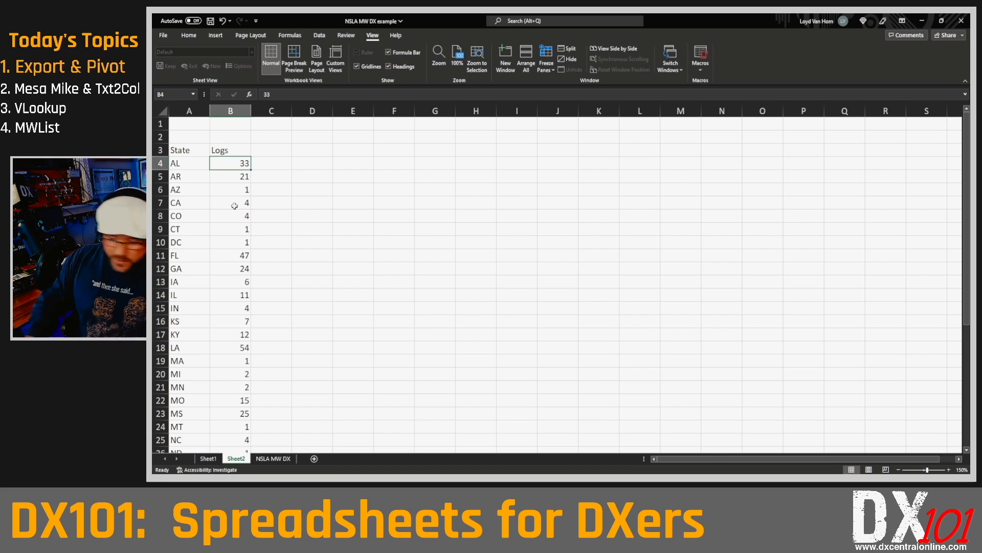
Change the Grand Total label in cell A40 to Total.
scroll(258, 225, "down", 13)
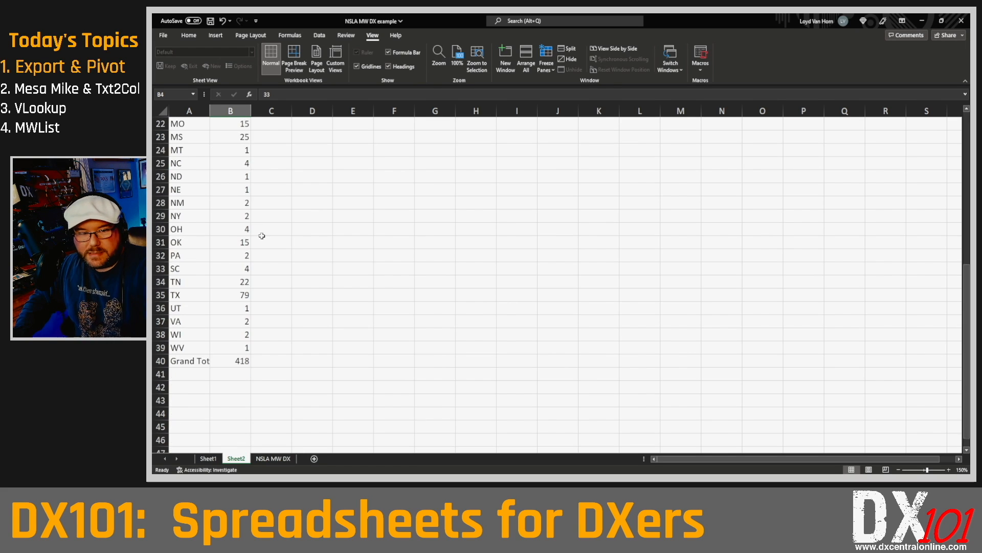
scroll(241, 237, "up", 4)
left_click(205, 280)
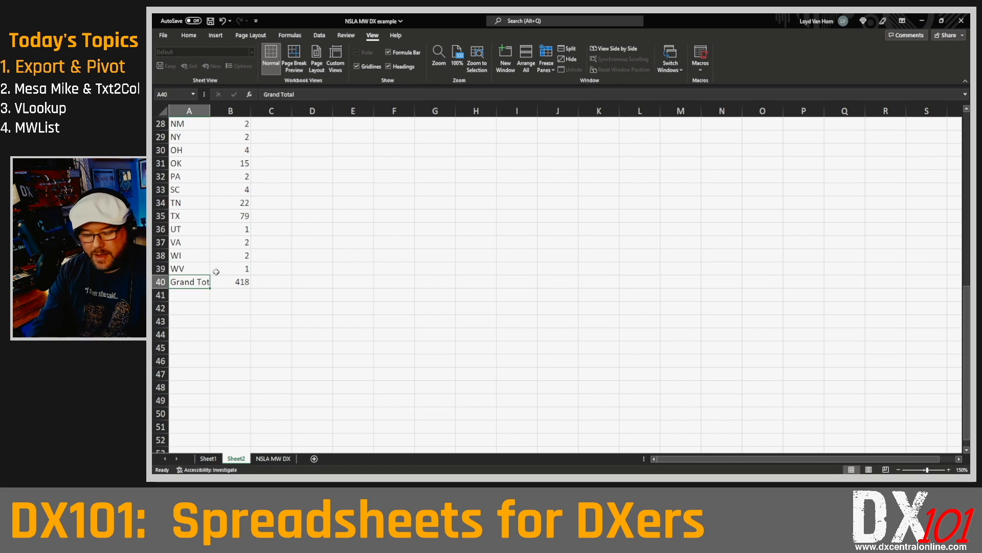
type("Total")
key("Return")
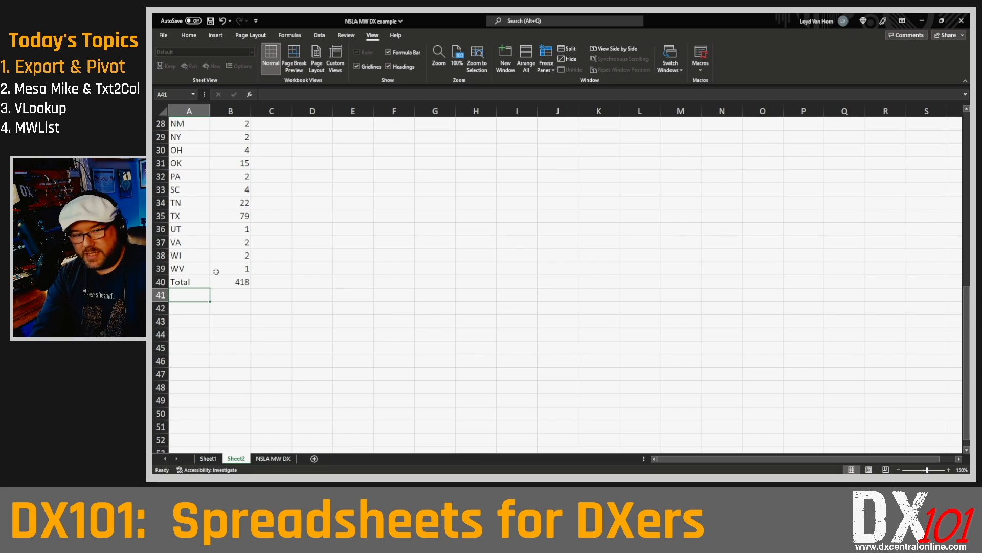
scroll(214, 255, "up", 9)
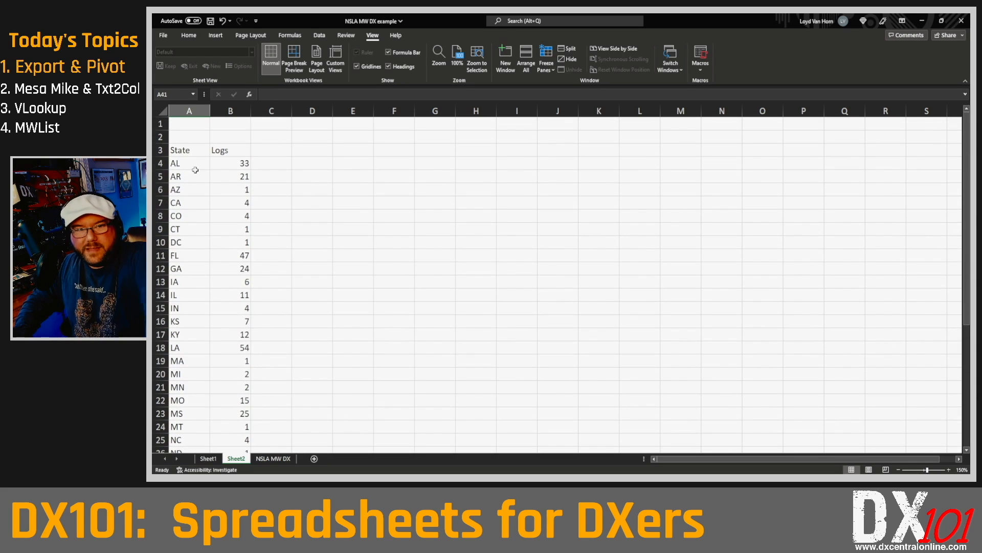
left_click(235, 151)
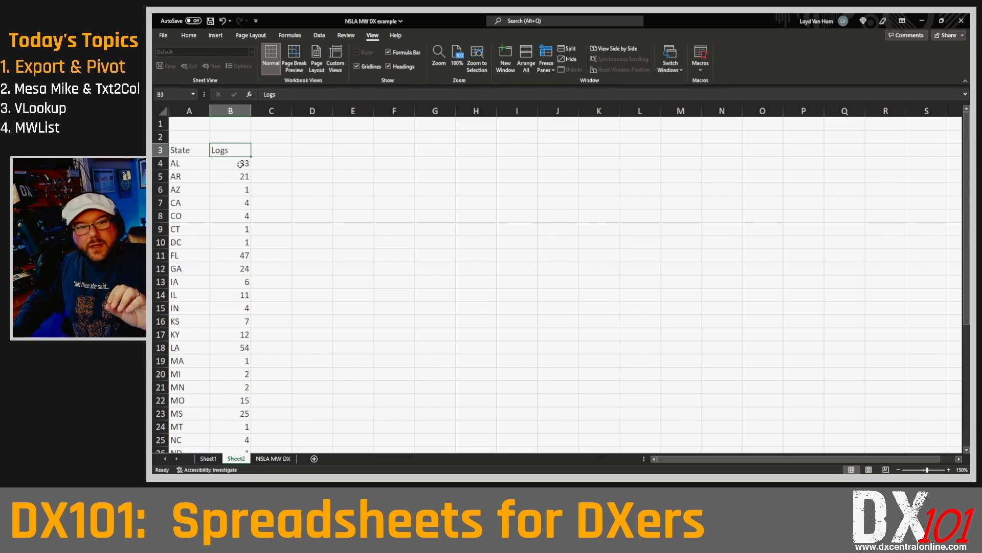
left_click(240, 164)
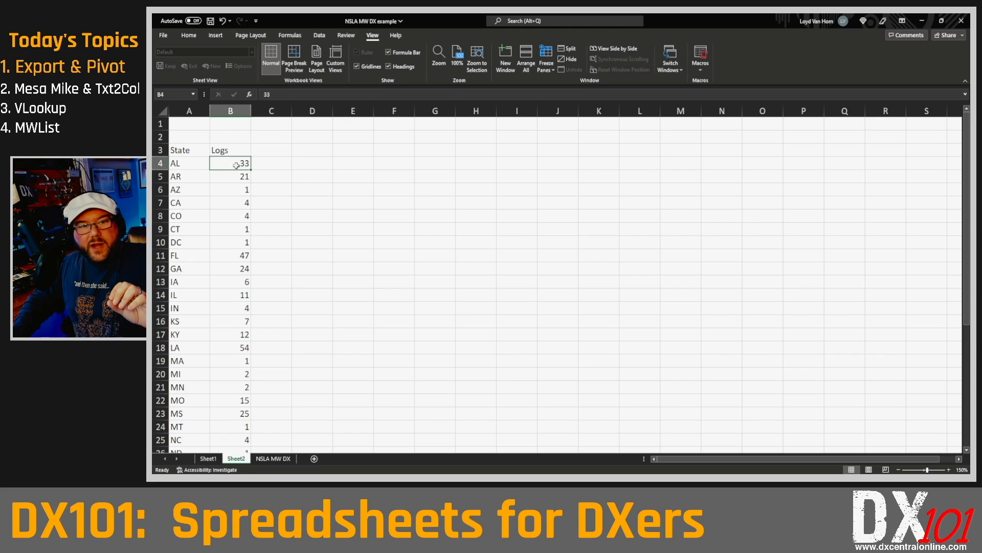
left_click(196, 167)
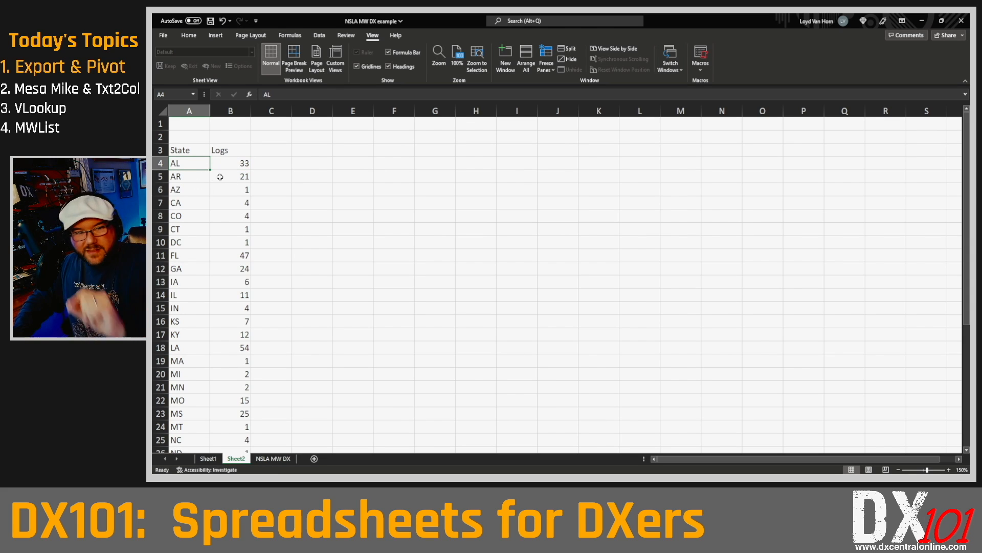
left_click(229, 163)
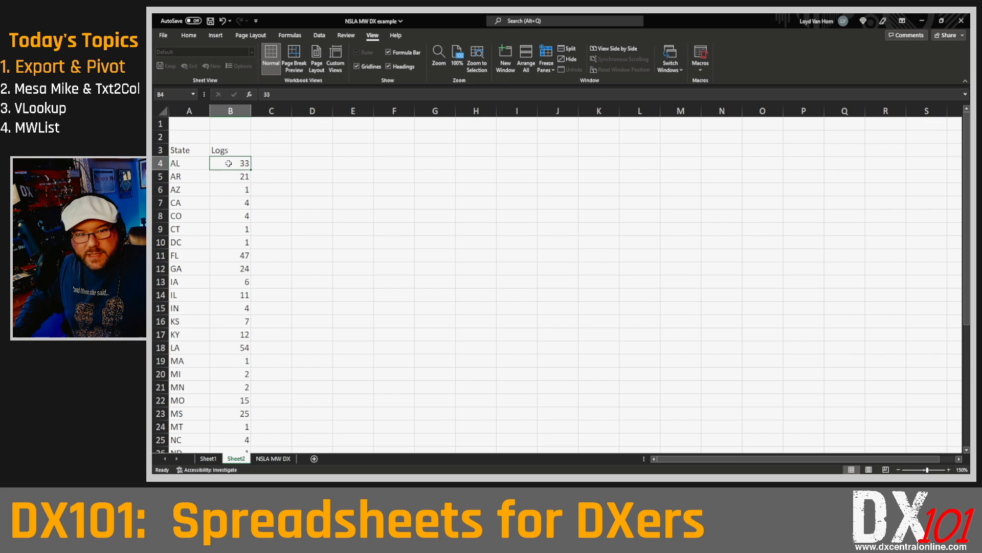
left_click_drag(229, 163, 219, 428)
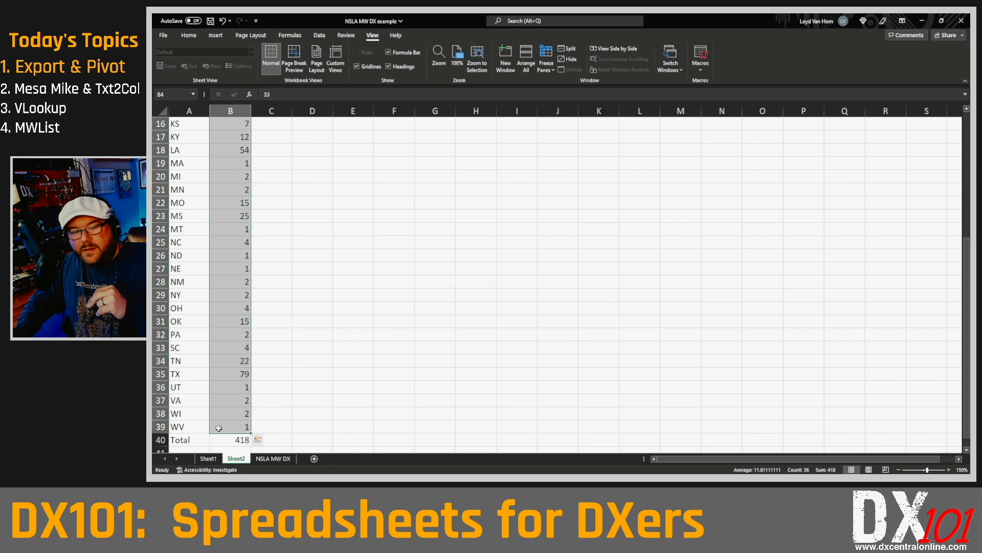
left_click(316, 279)
Sort the state rows in A4:B39 by their Logs values from largest to smallest, leaving out the Total row.
scroll(315, 279, "up", 5)
left_click_drag(225, 161, 206, 405)
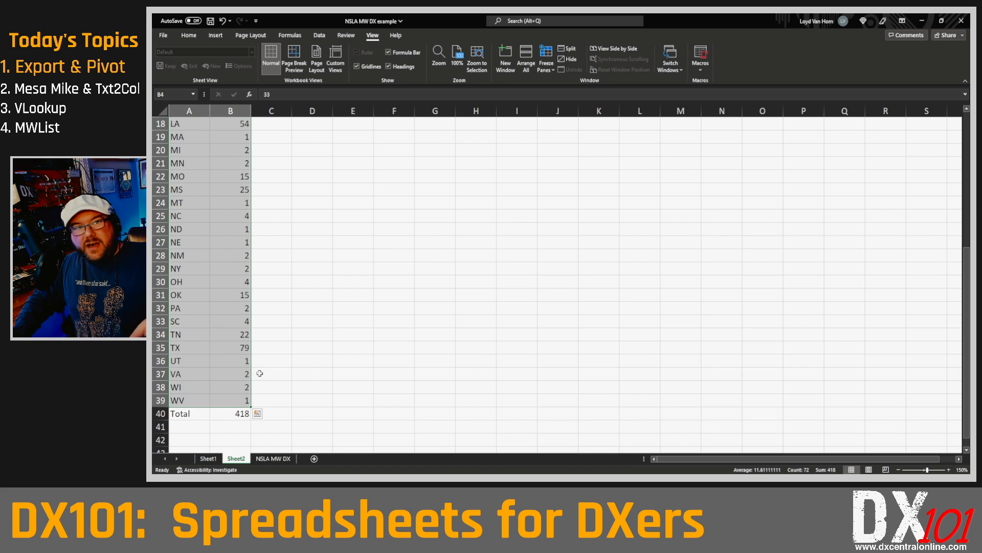
scroll(260, 373, "up", 6)
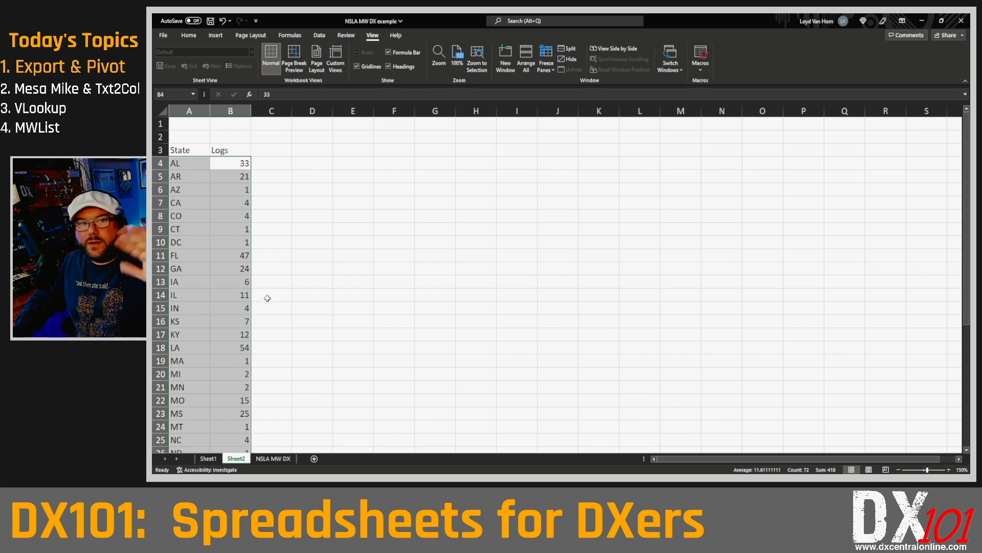
left_click(189, 35)
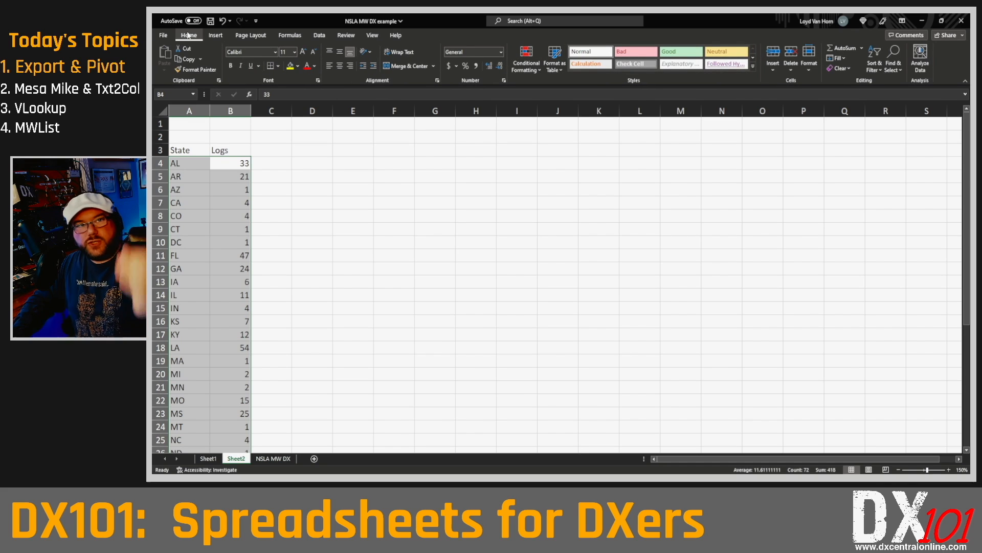
left_click(876, 57)
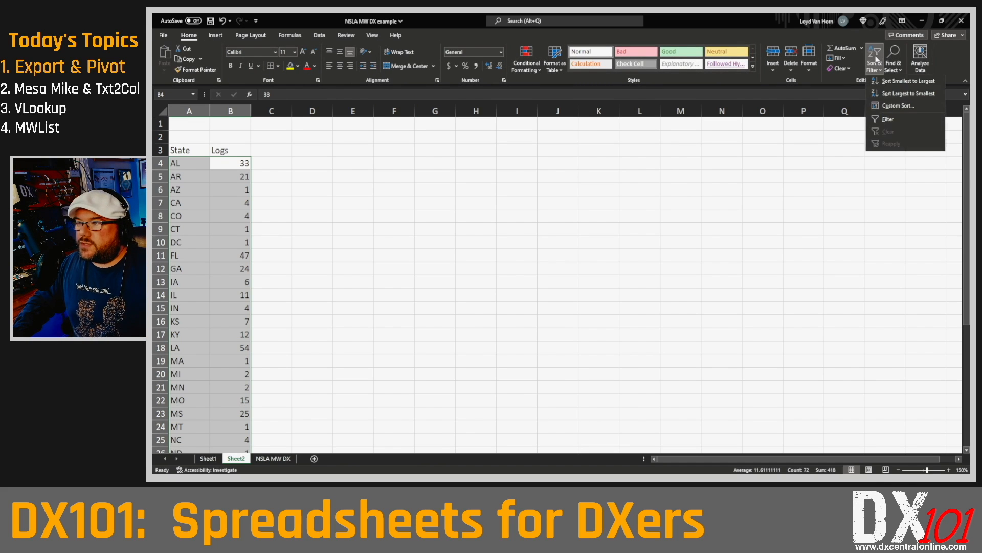
left_click(242, 182)
right_click(243, 184)
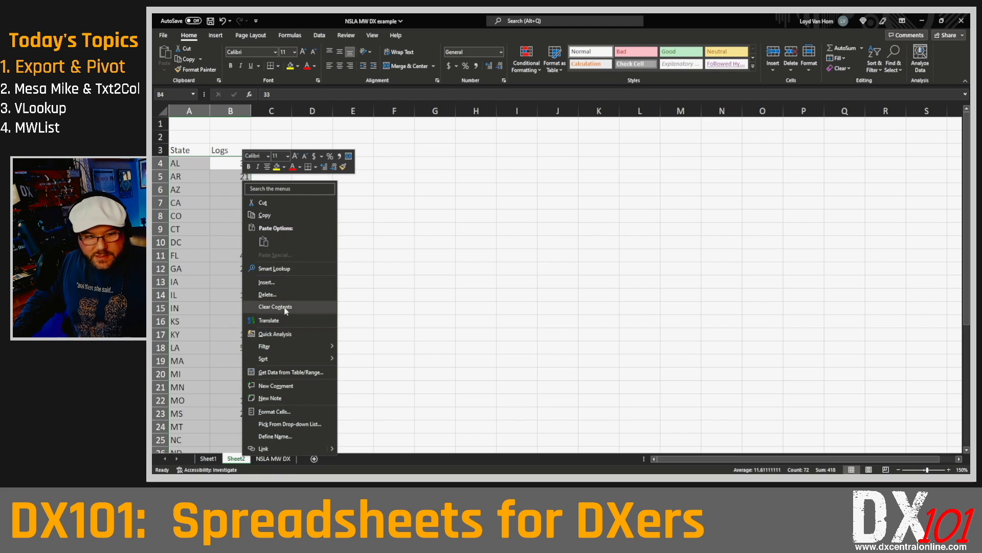
mouse_move(287, 359)
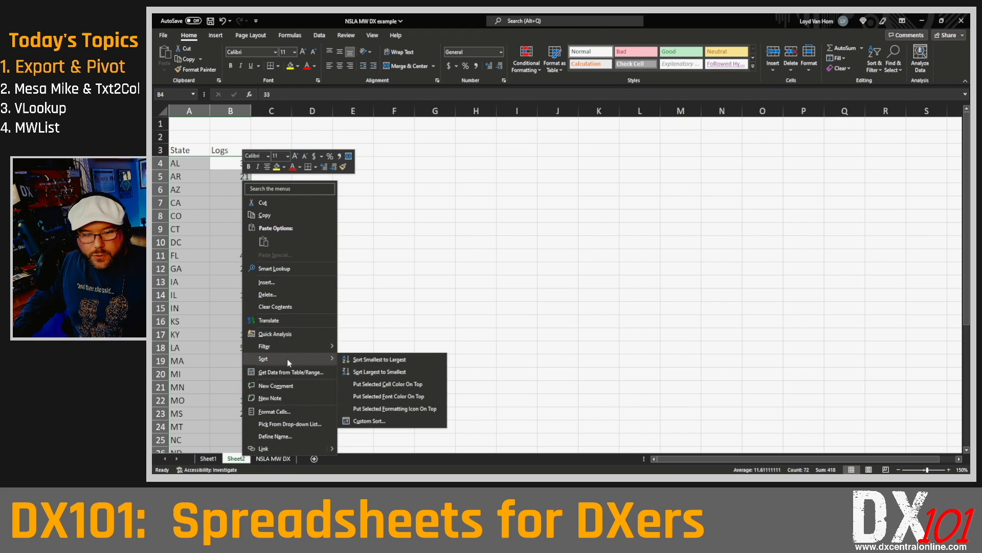
left_click(350, 371)
left_click(346, 205)
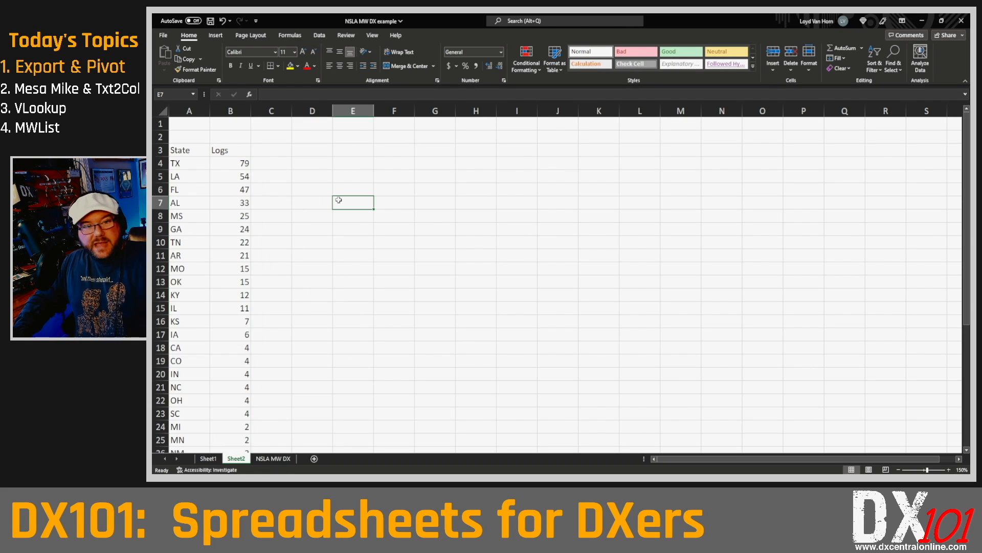
Apply all borders to the entire State and Logs table, including its header and Total rows.
left_click(228, 198)
key("ctrl+a")
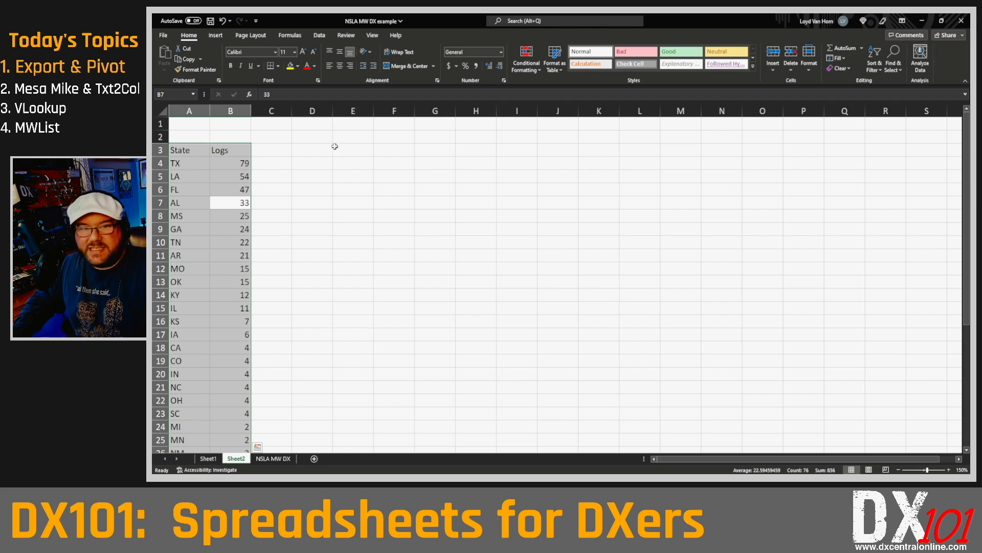
left_click(279, 67)
left_click(286, 158)
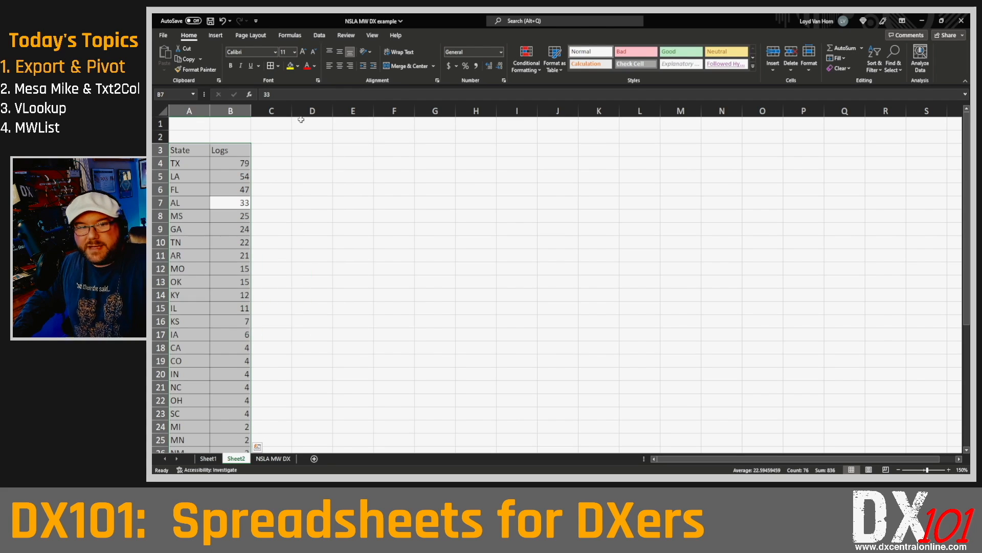
left_click(345, 176)
left_click_drag(241, 162, 201, 179)
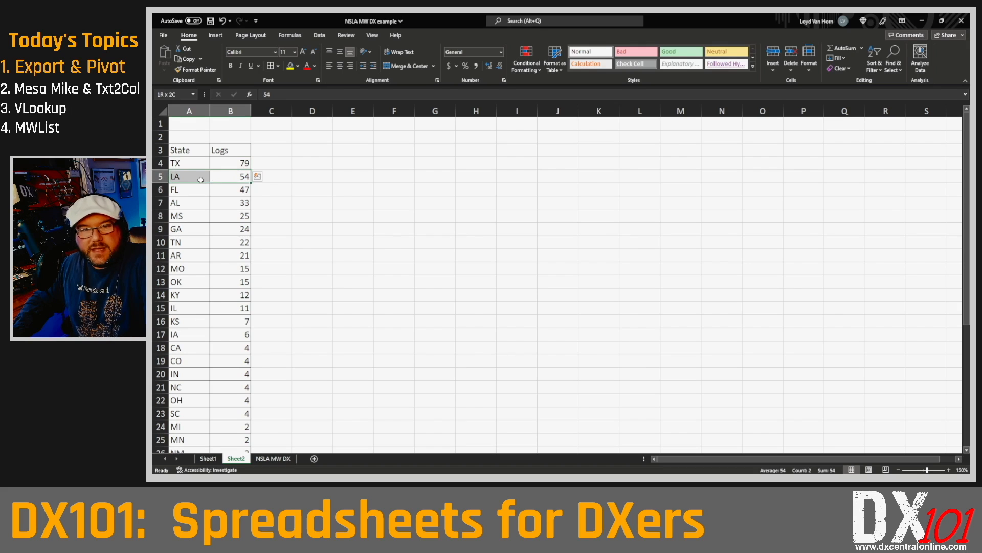
left_click(313, 202)
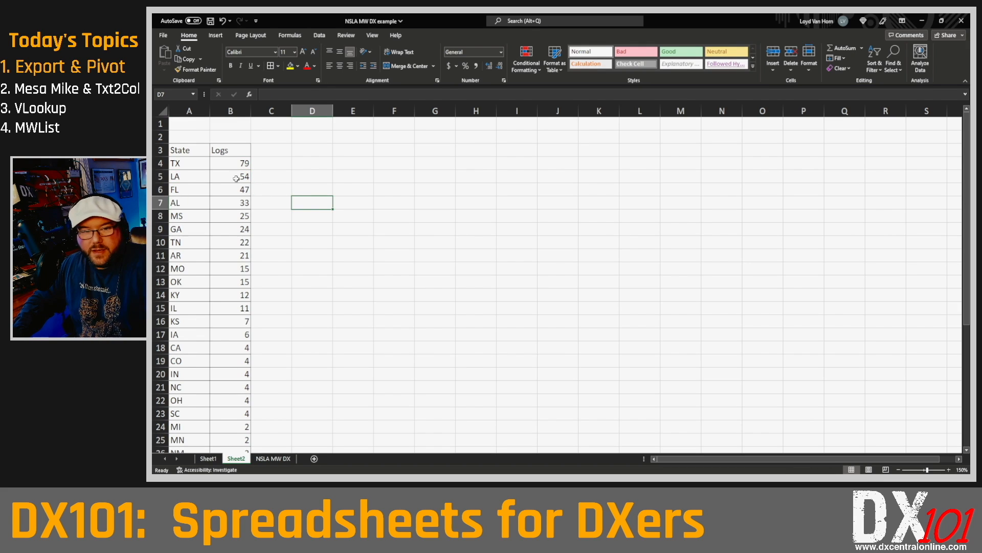
scroll(236, 179, "down", 5)
scroll(240, 180, "down", 4)
scroll(250, 203, "up", 9)
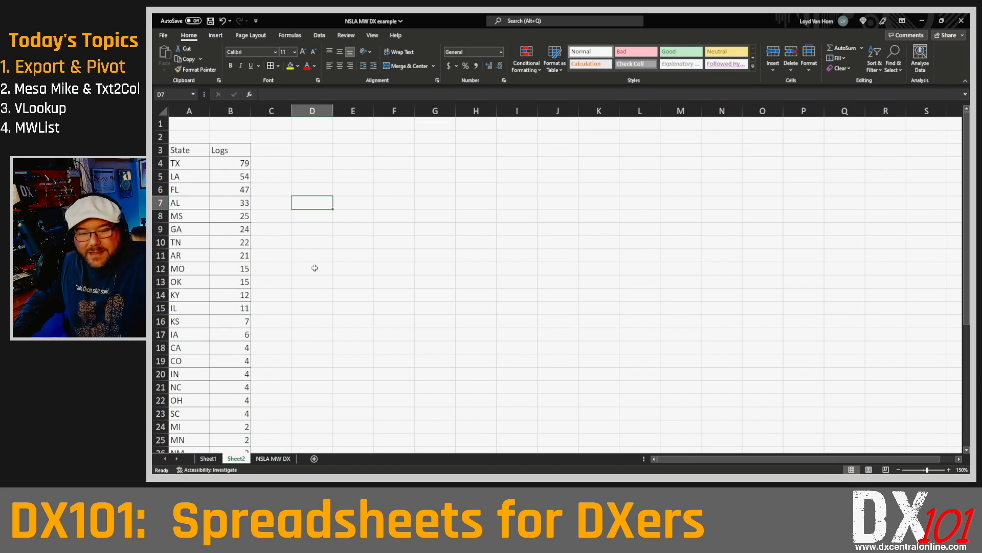
In the Sheet1 PivotTable, move the State field from Rows to Filters and reset the Country filter to (All).
left_click(207, 459)
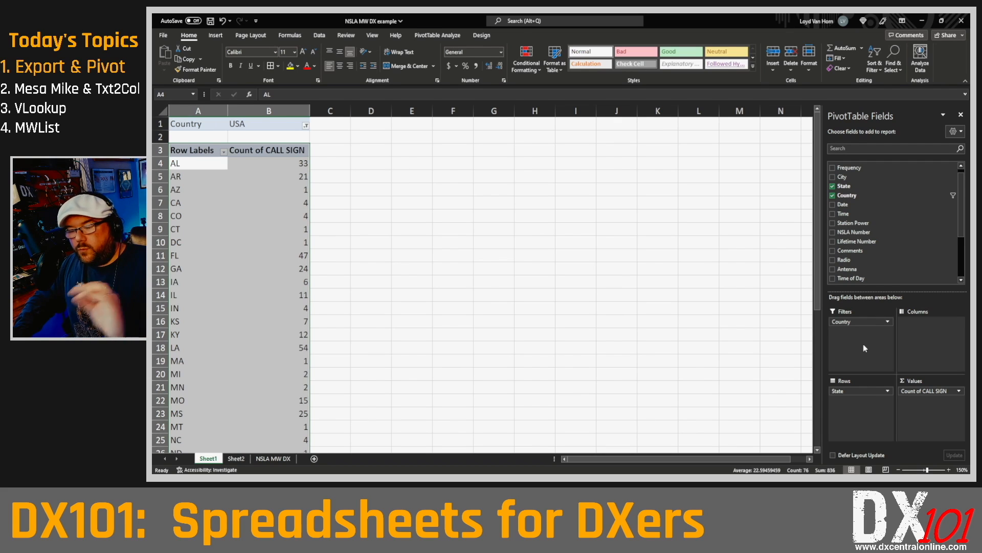
left_click_drag(863, 393, 865, 360)
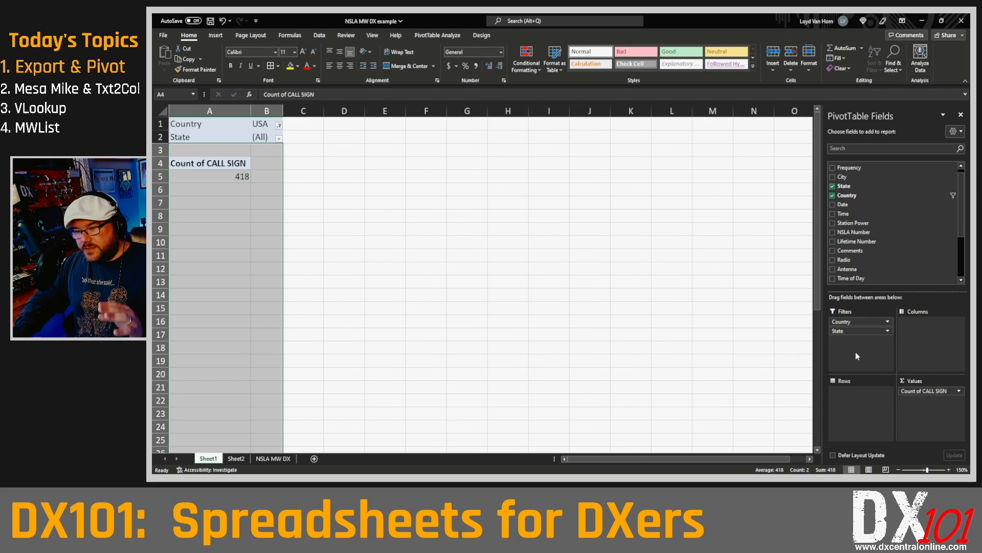
left_click(279, 126)
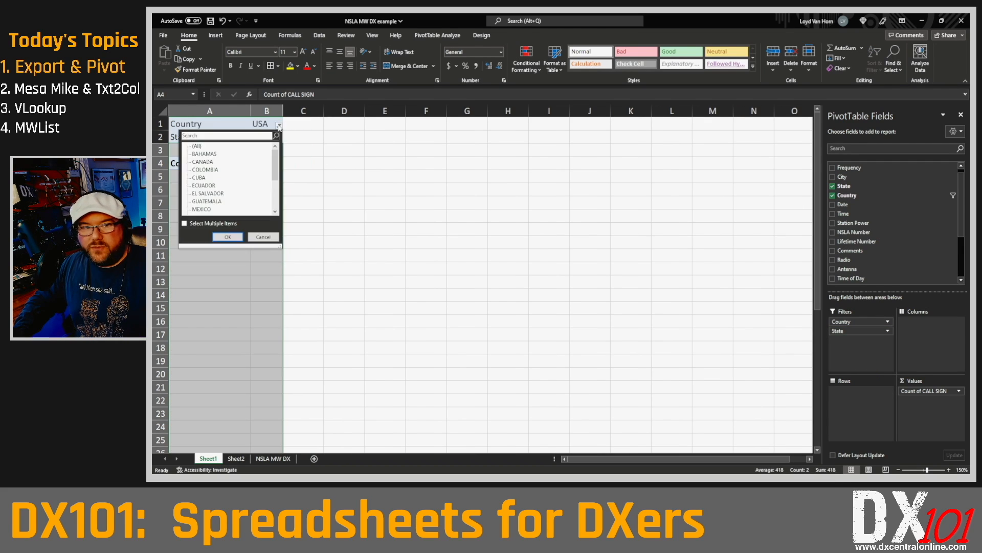
left_click(228, 236)
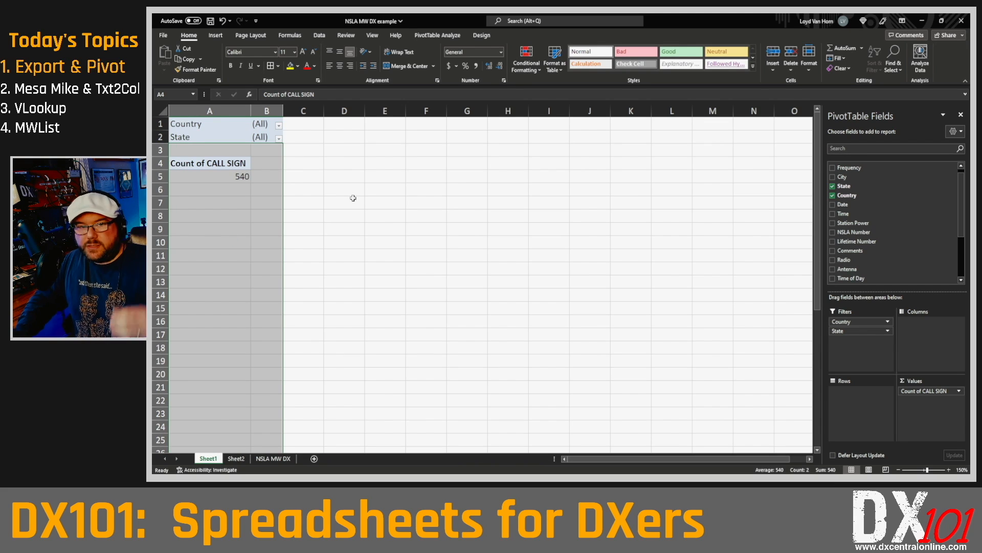
Add the Frequency field to the PivotTable's Rows and the Time of Day field to its Columns.
left_click(352, 199)
left_click(226, 176)
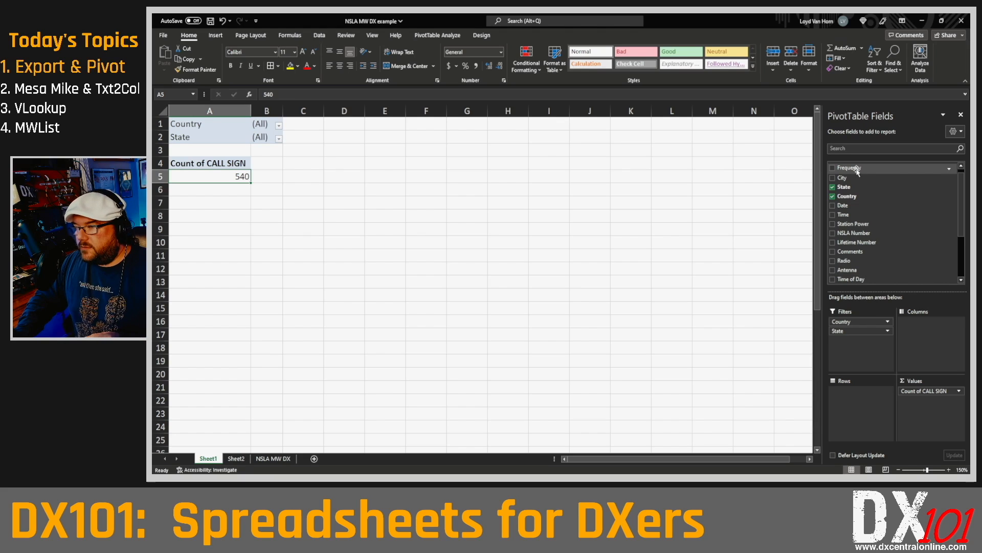
left_click_drag(858, 172, 860, 414)
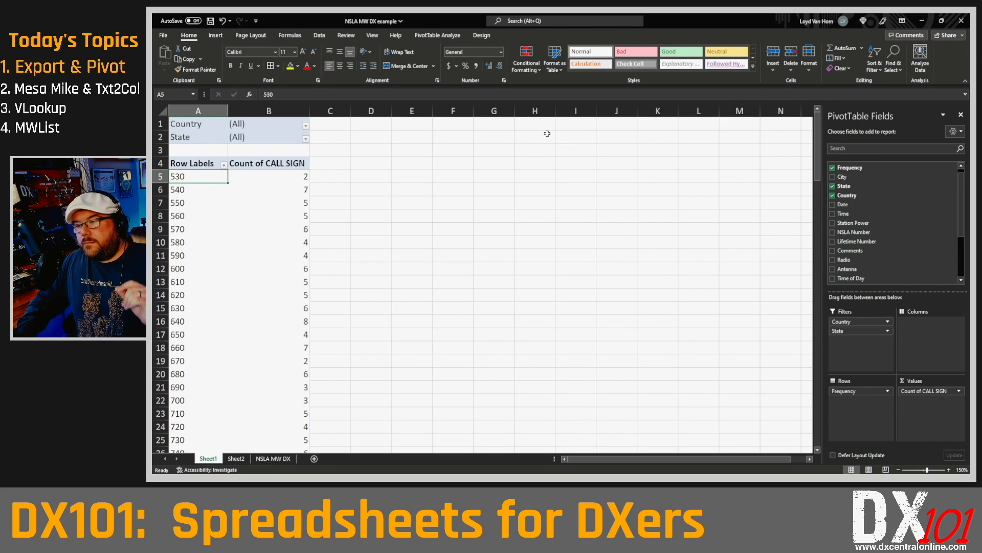
scroll(875, 240, "down", 2)
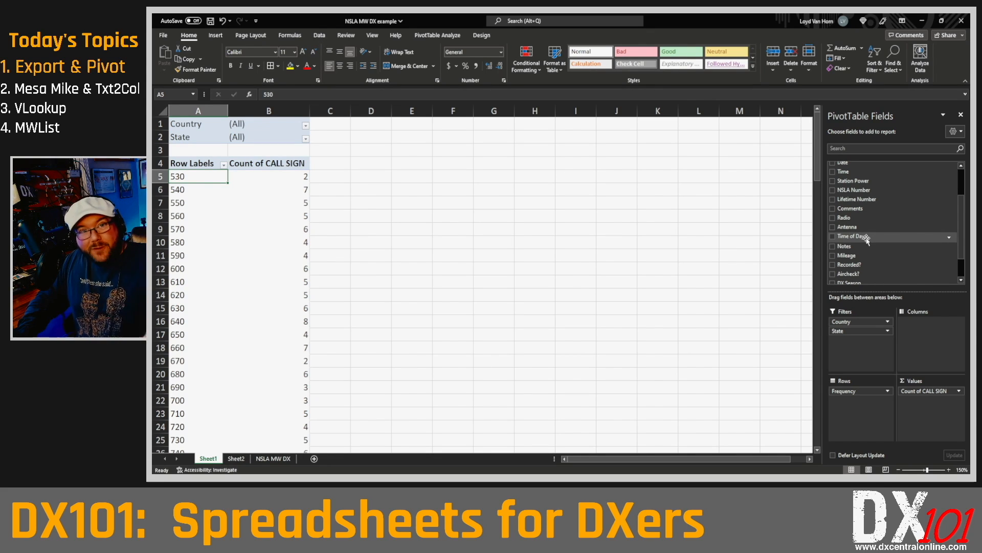
left_click_drag(867, 238, 929, 338)
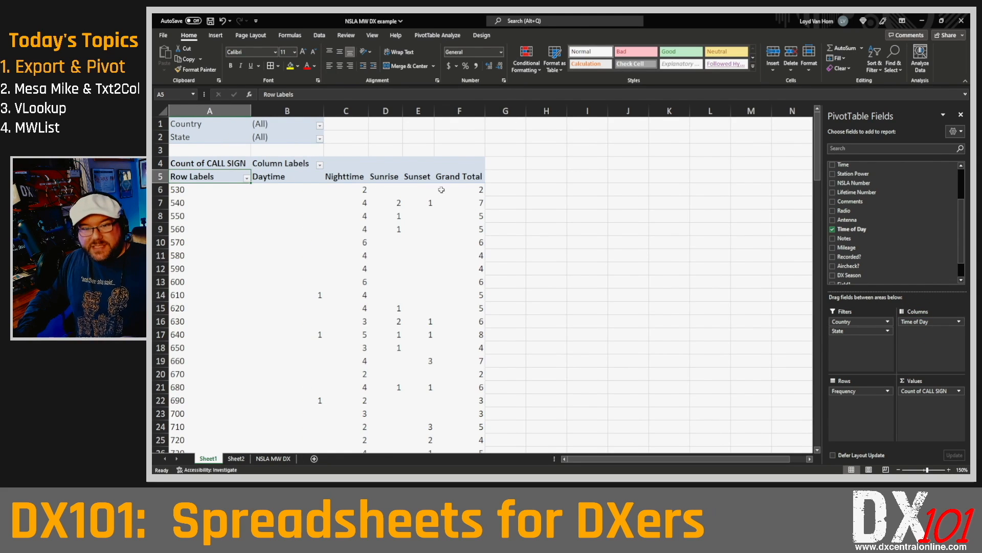
Examine the time-of-day counts and grand totals across the 540 and 550 frequency rows.
left_click(482, 203)
left_click_drag(481, 204, 204, 203)
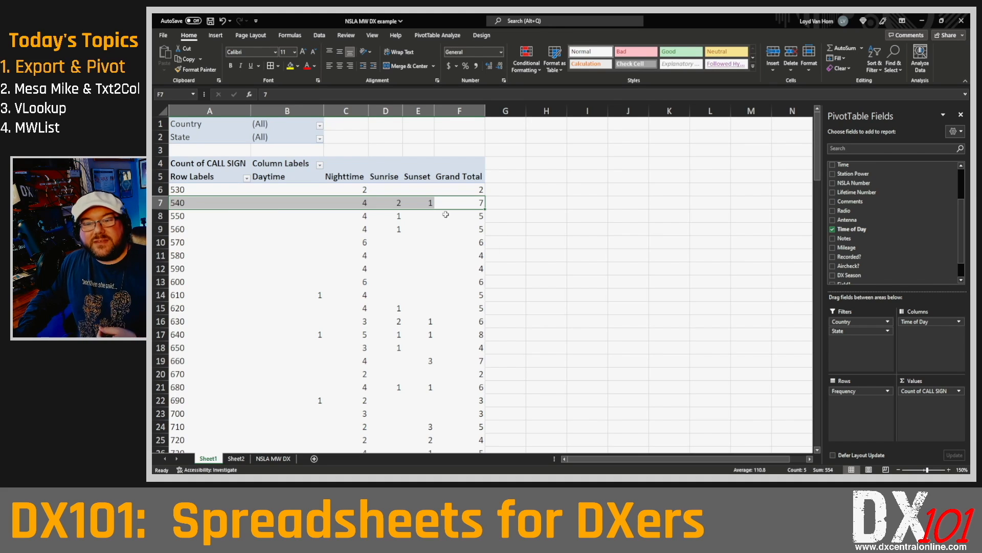
left_click_drag(458, 217, 214, 207)
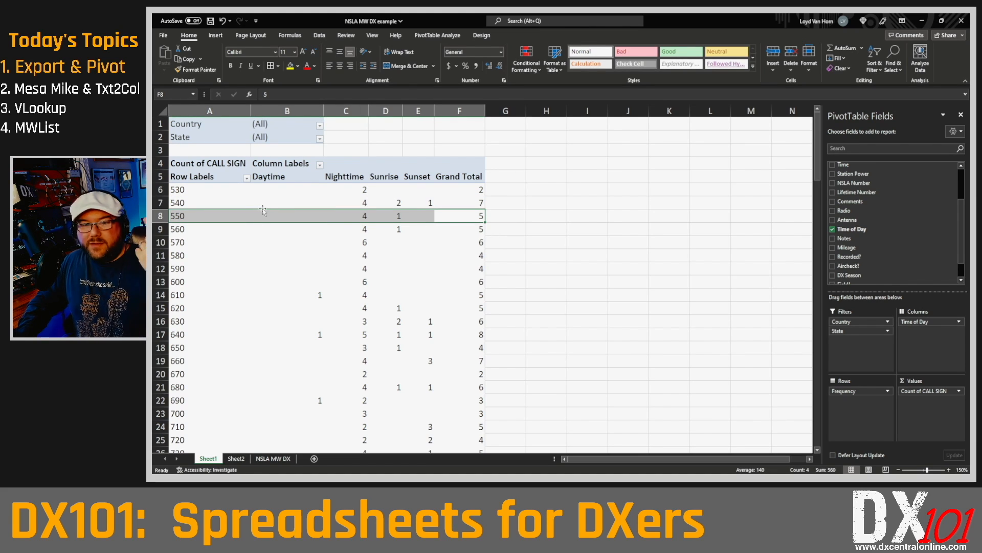
mouse_move(264, 207)
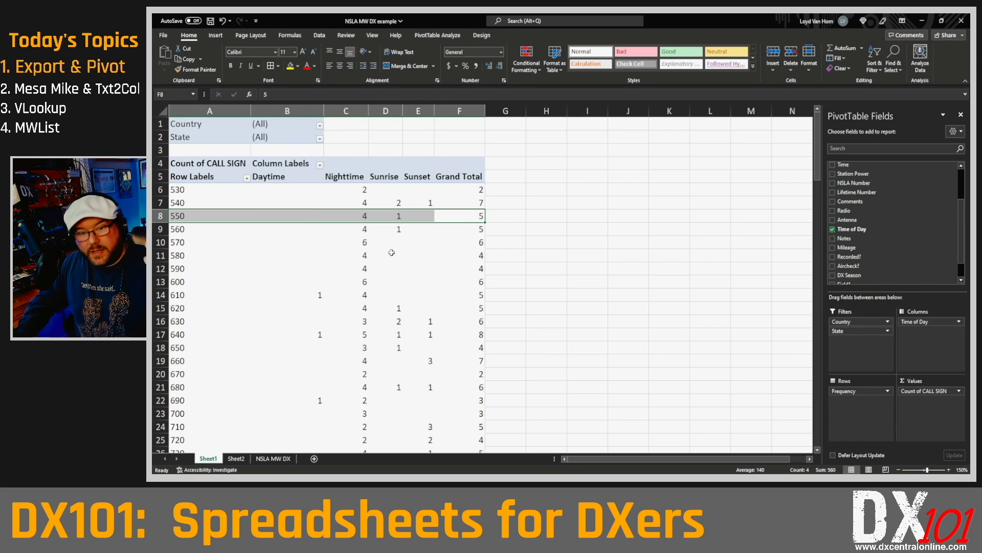
Copy the whole frequency by time-of-day PivotTable and paste it as values into a new worksheet, starting at cell A3.
left_click(424, 271)
key("ctrl+a")
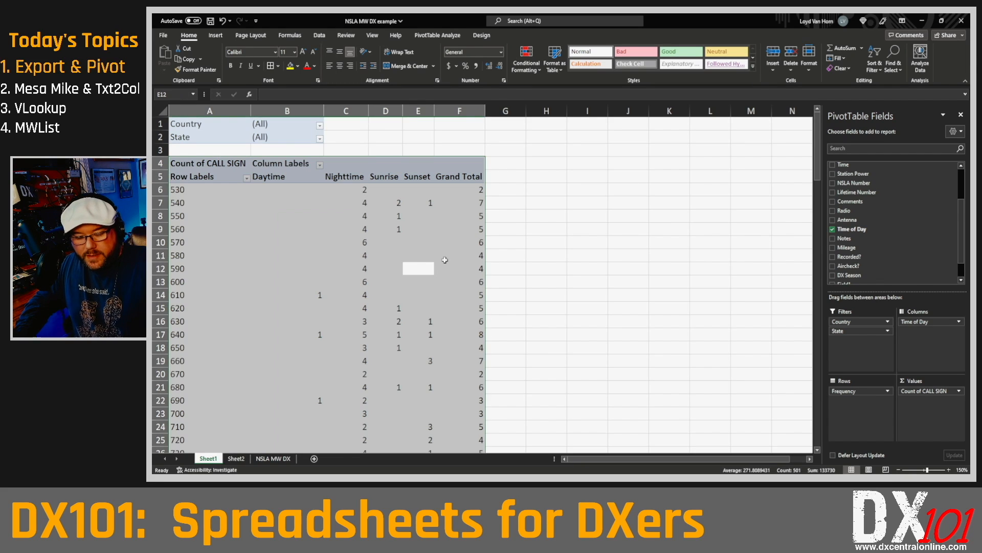
key("ctrl+c")
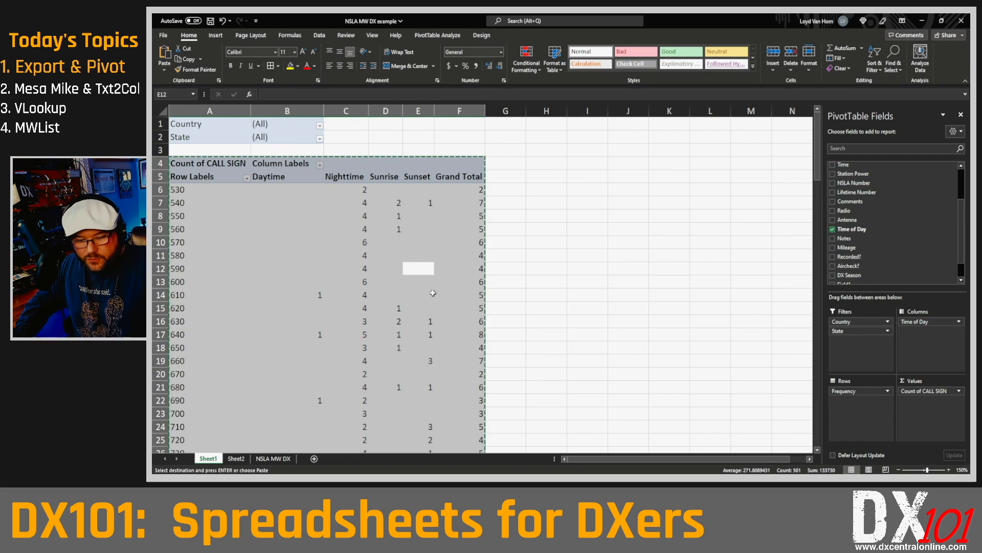
left_click(314, 459)
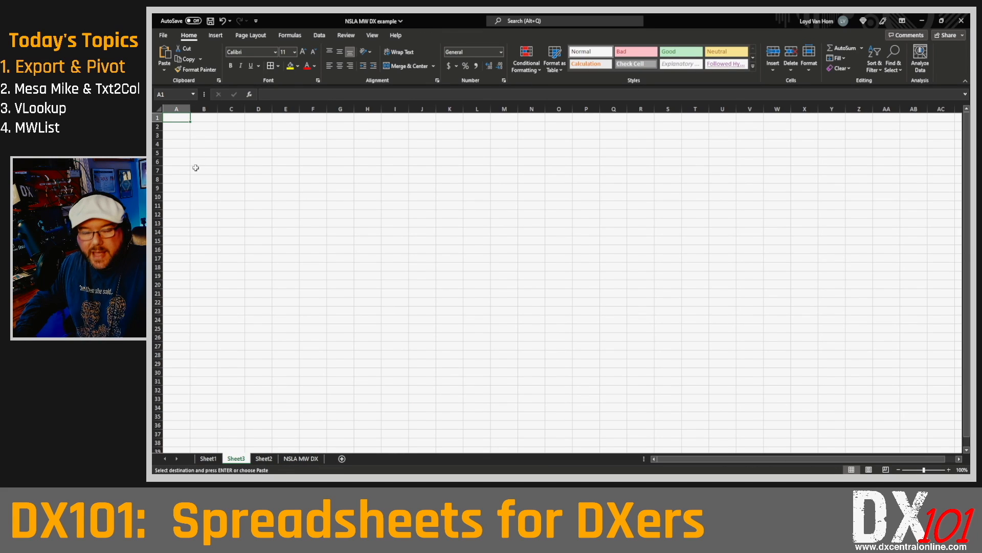
right_click(181, 137)
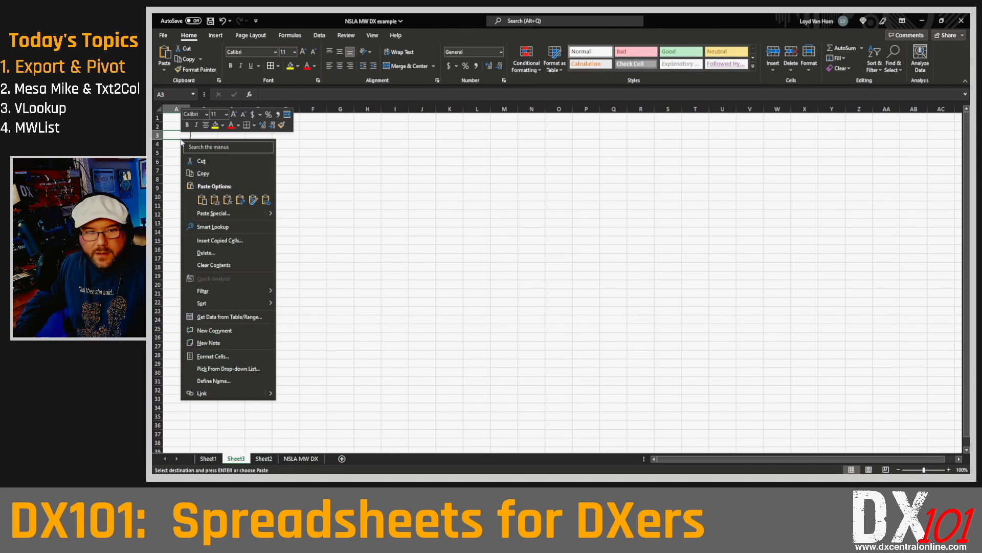
left_click(215, 200)
Clear the leftover labels in A3 and B3 of the pasted table and rename the header in A4 to Freq.
left_click(179, 137)
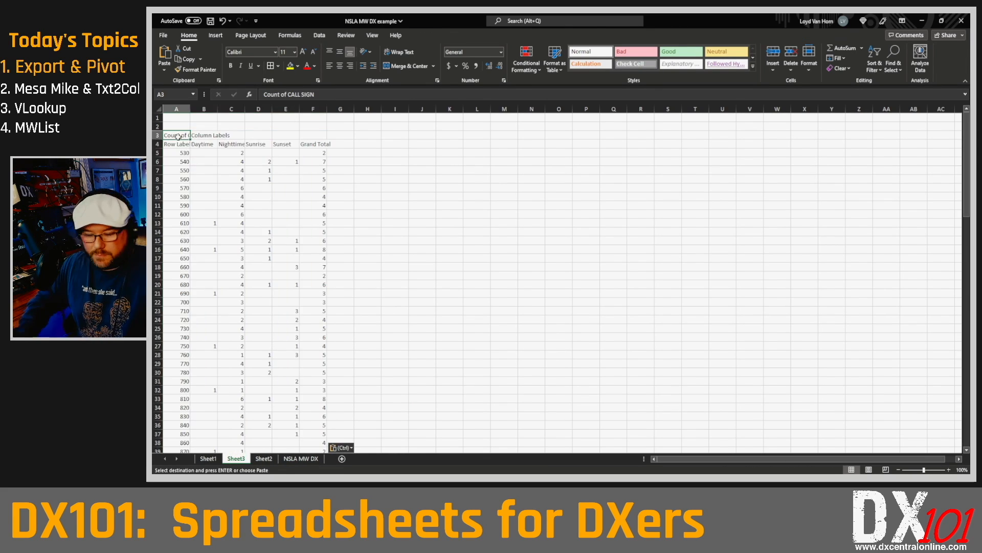
key("Delete")
key("Down")
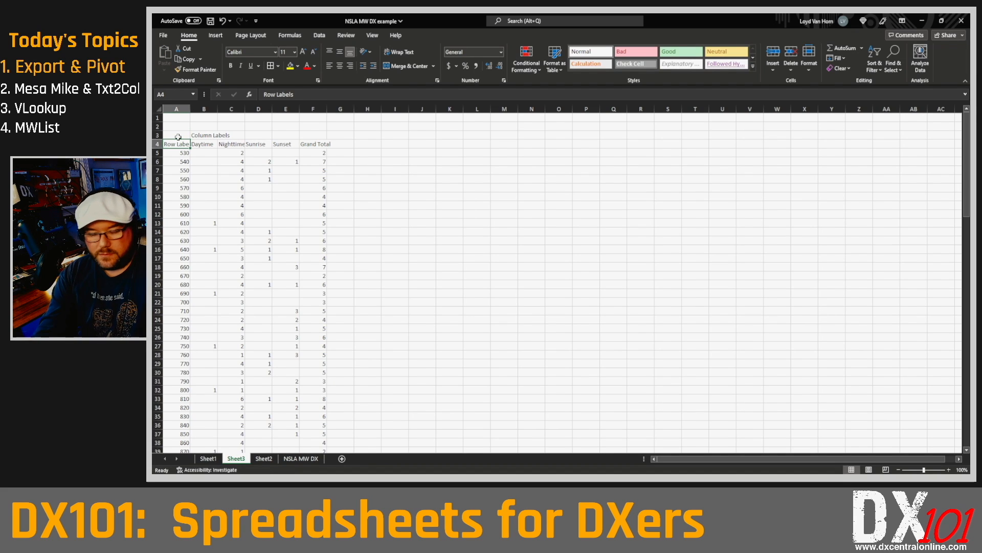
type("Freq")
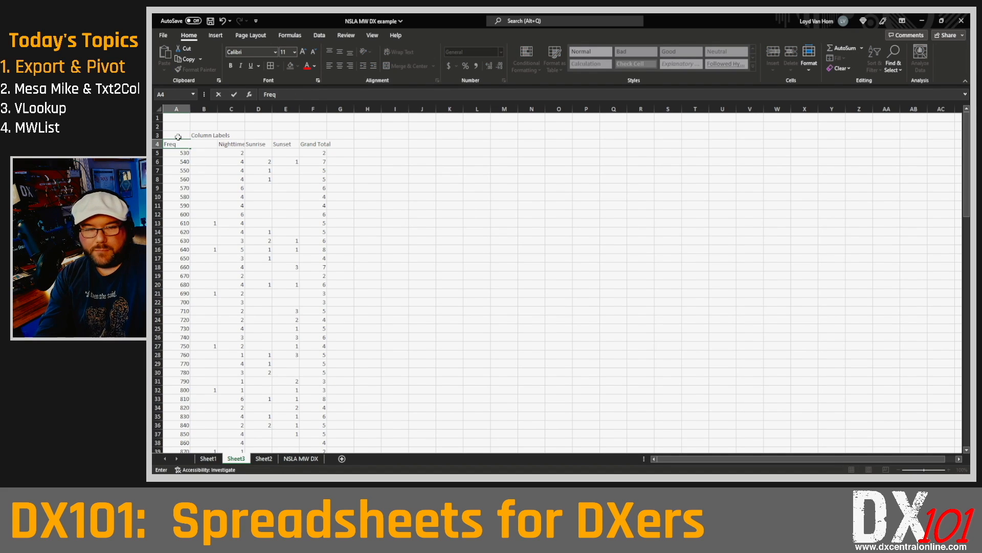
key("Tab")
key("Up")
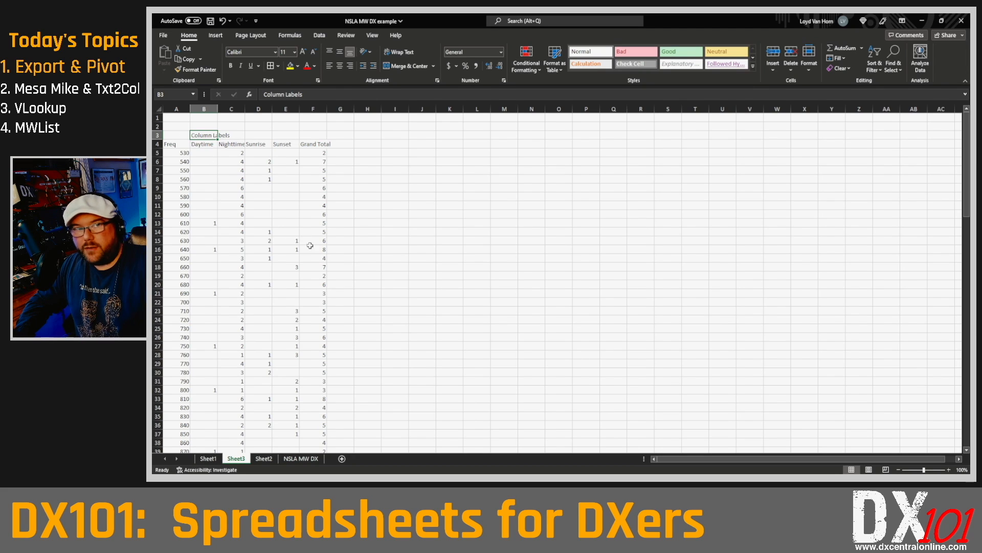
key("Delete")
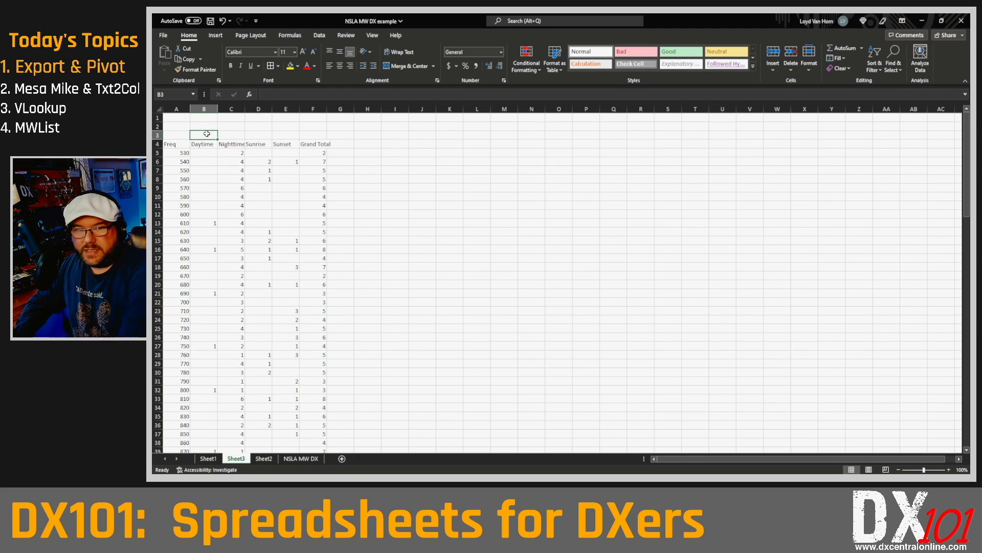
Rename the Grand Total column header in F4 to Total.
left_click(291, 161)
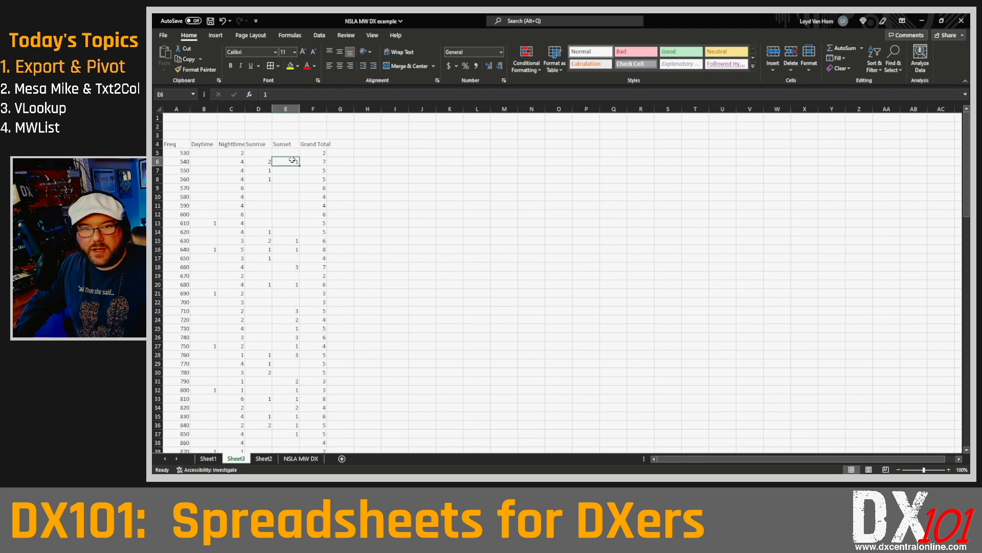
left_click(314, 145)
type("Totals")
key("Return")
left_click(314, 145)
type("Totals")
key("Return")
left_click(315, 145)
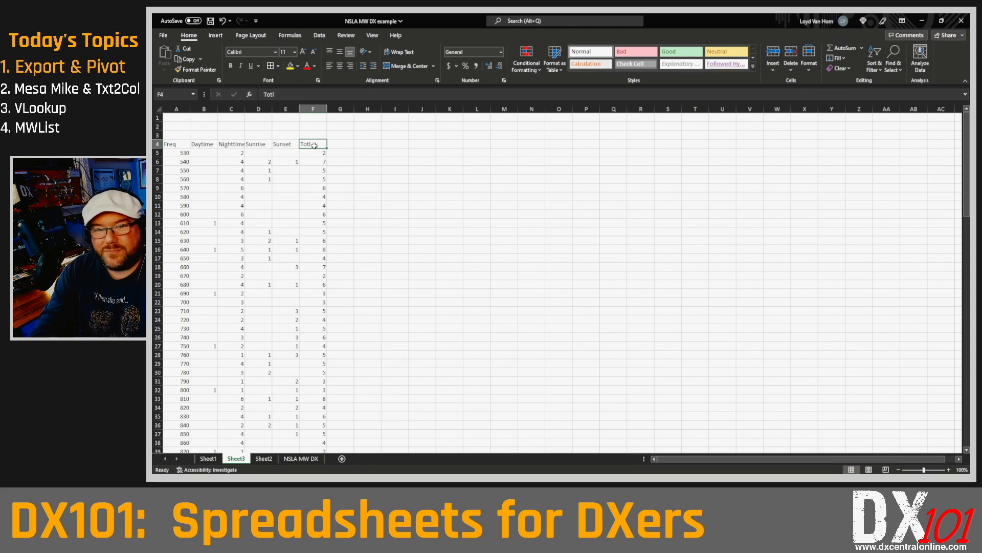
type("Tot")
key("BackSpace")
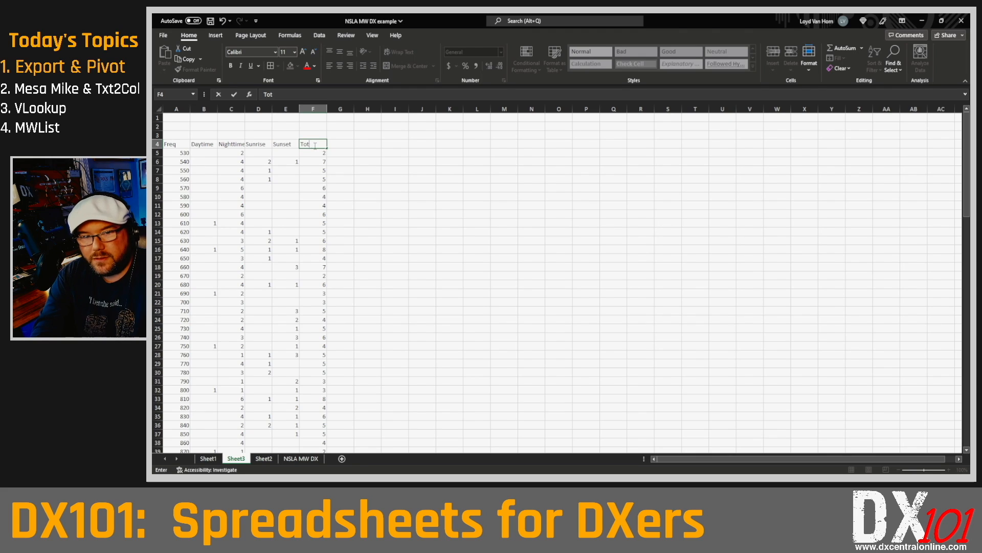
key("BackSpace")
type("als")
key("Return")
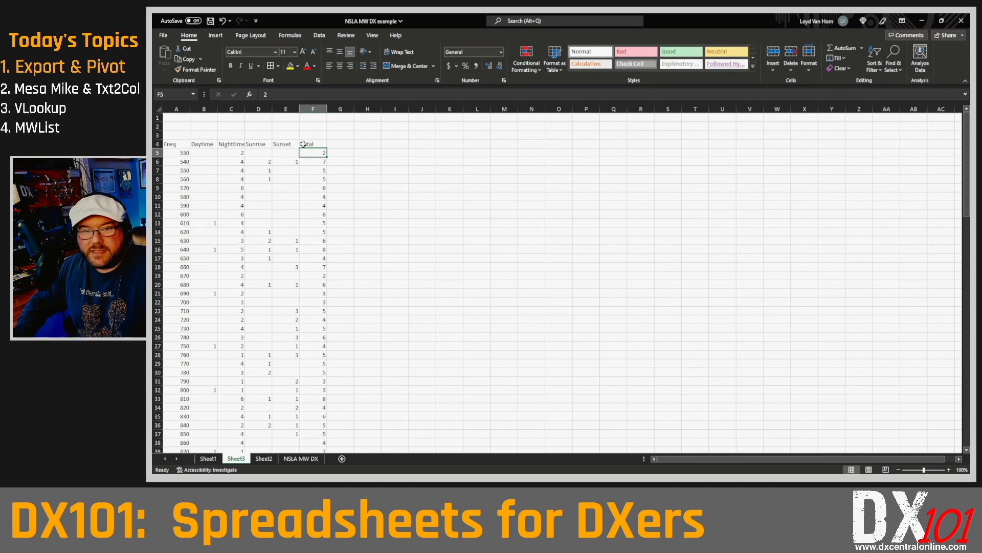
Sort the frequency rows A5:F122 by their Total values from smallest to largest, leaving out the Grand Total row.
left_click_drag(312, 152, 165, 429)
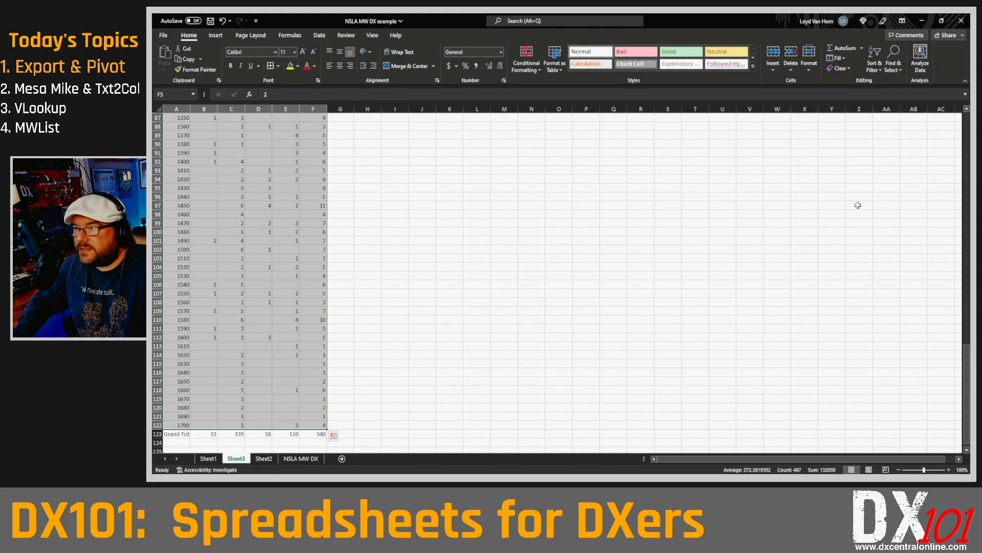
left_click(875, 57)
left_click(884, 84)
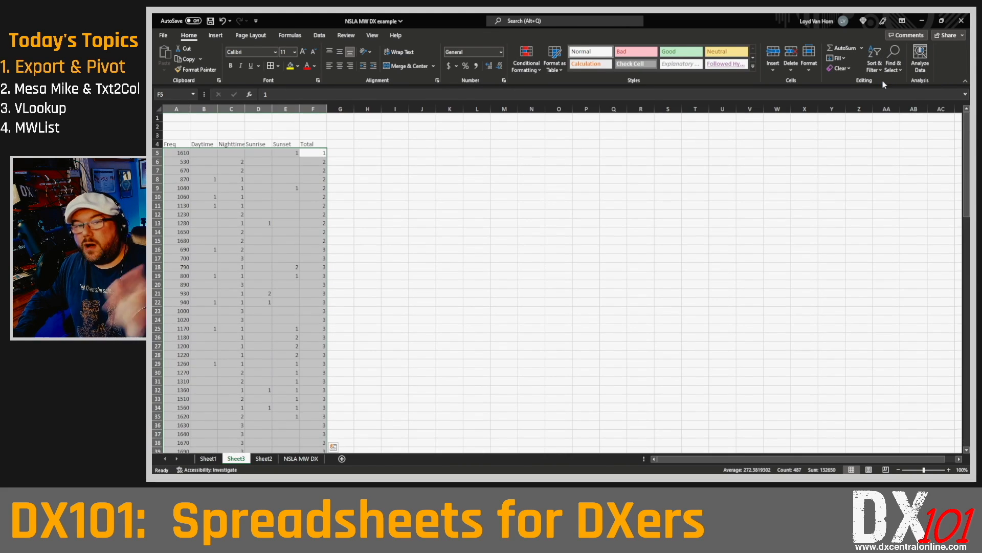
left_click(390, 147)
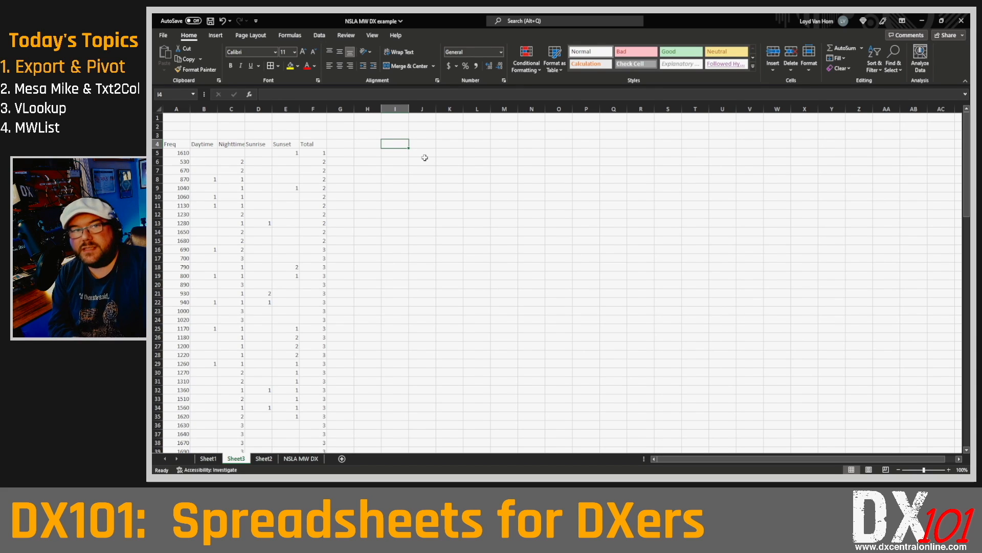
Examine the sorted frequency table down to its end, marking the last four frequency rows in A119:F122.
scroll(434, 195, "down", 15)
scroll(436, 195, "down", 20)
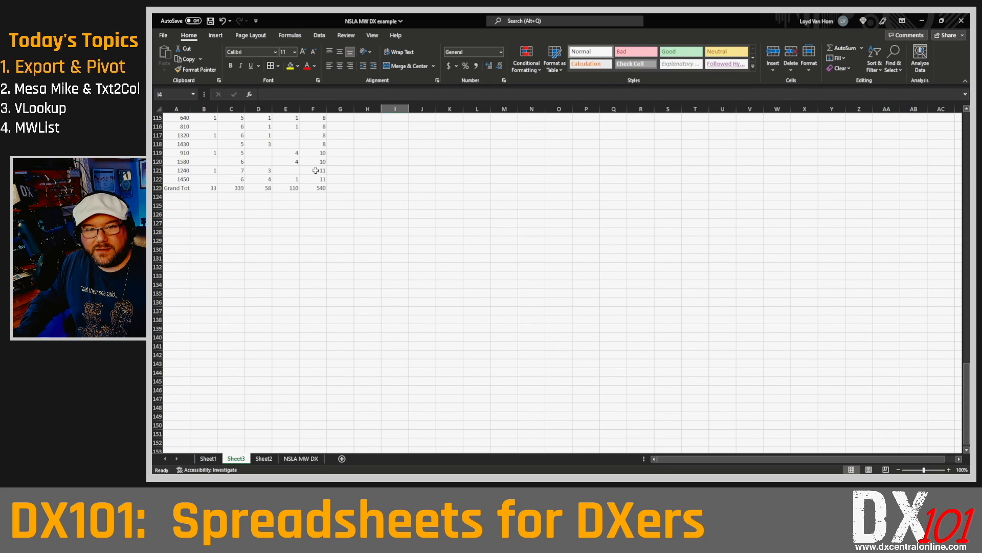
left_click_drag(185, 153, 323, 178)
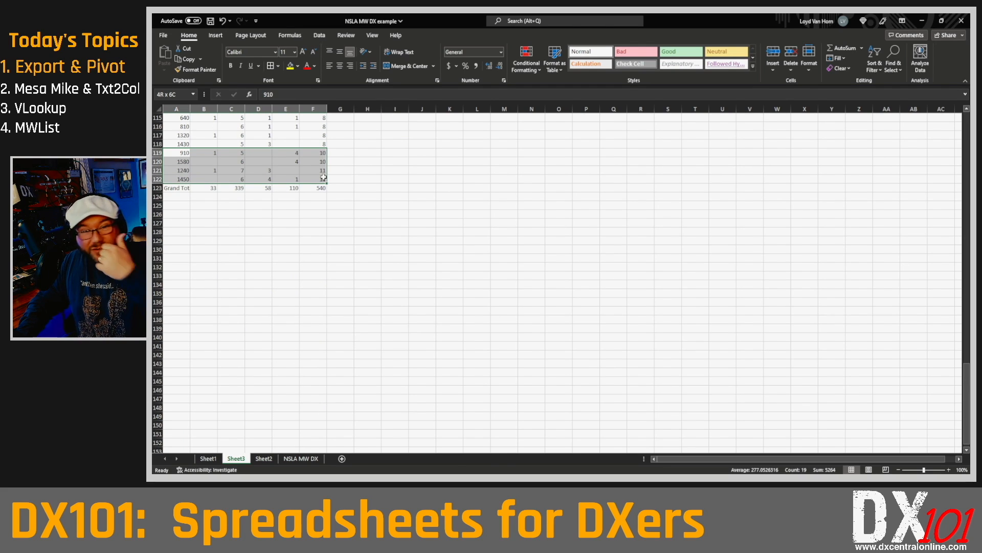
left_click_drag(324, 178, 323, 178)
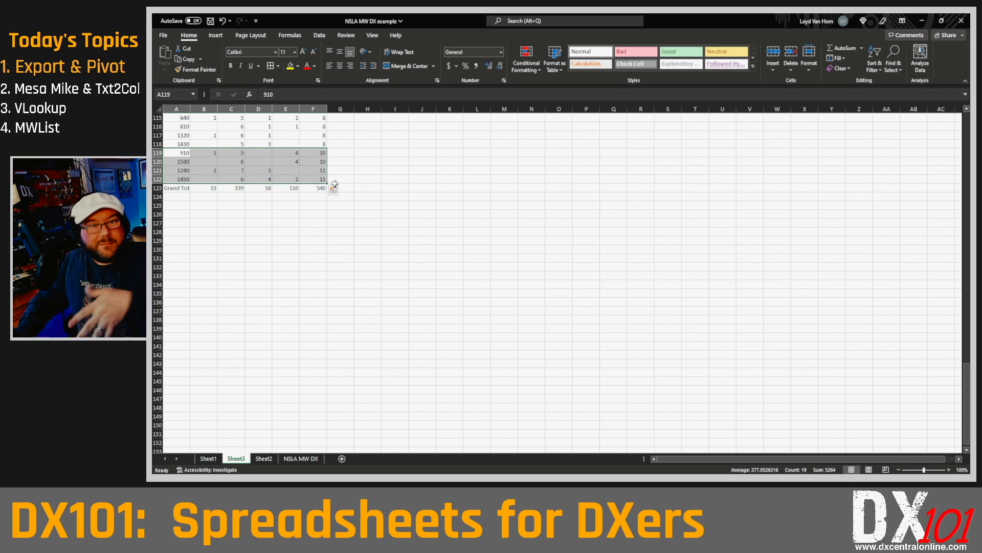
left_click(404, 189)
scroll(405, 190, "up", 20)
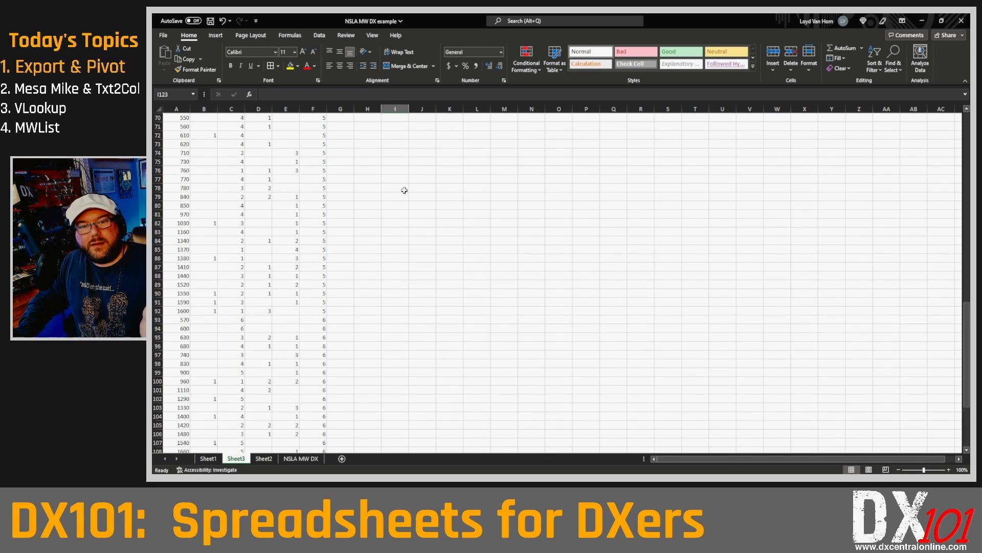
scroll(404, 189, "up", 18)
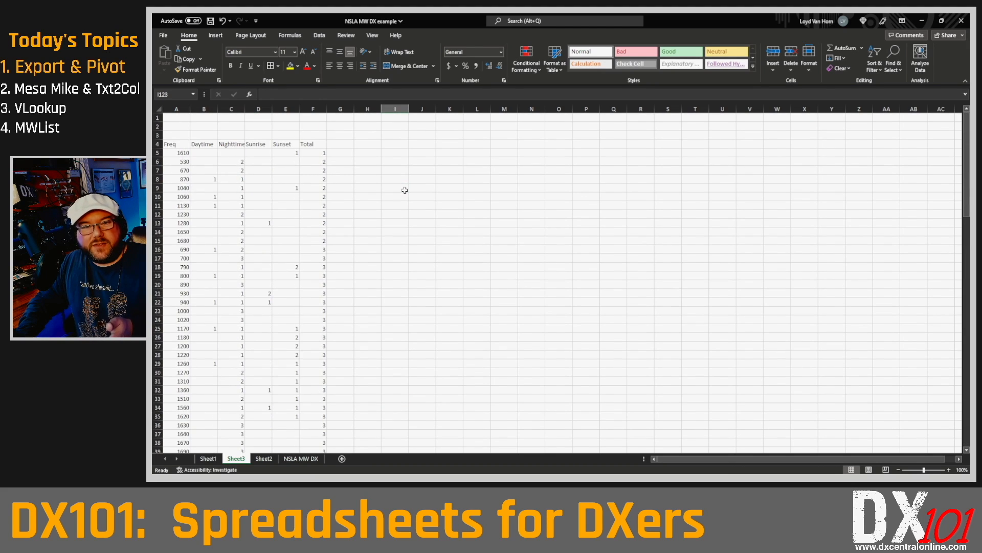
Apply the Bad cell style to the first Total value in F5.
left_click(312, 152)
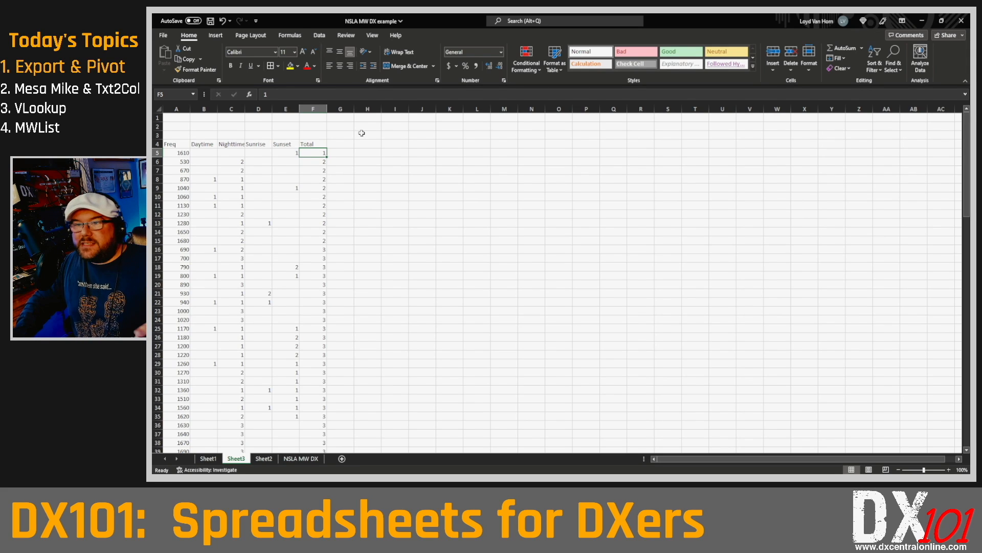
left_click(636, 53)
left_click(348, 179)
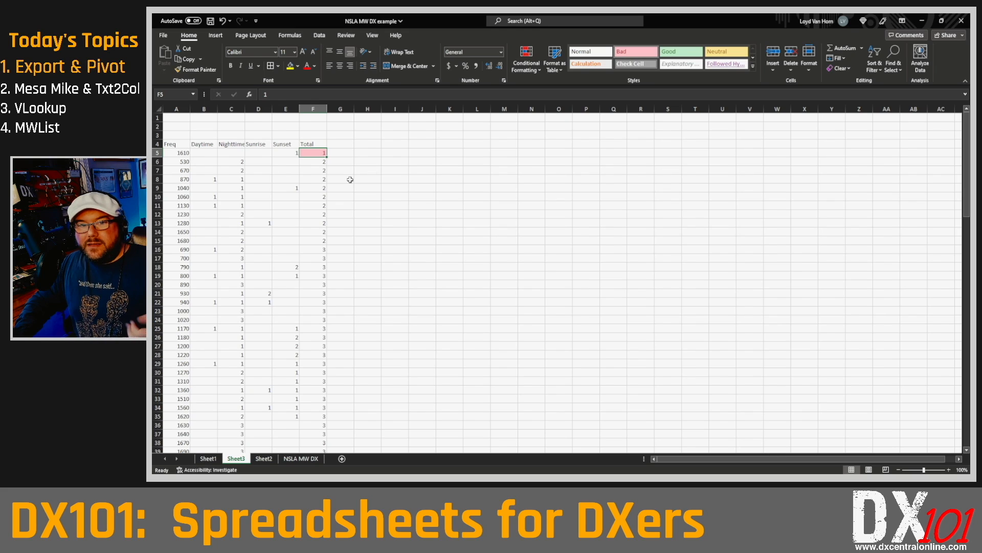
Apply the Input cell style to the Total values of 2 in F6:F15.
left_click_drag(316, 167, 308, 243)
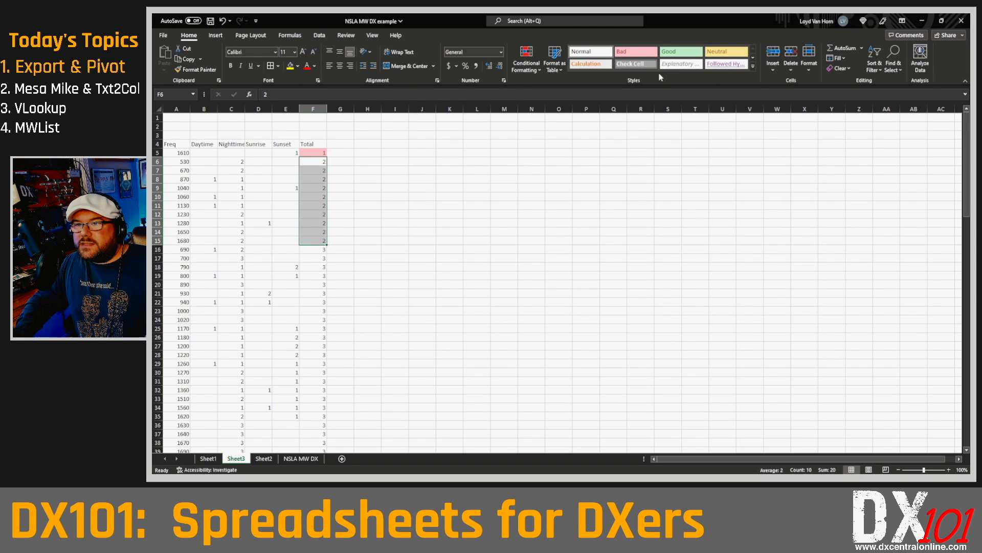
left_click(754, 58)
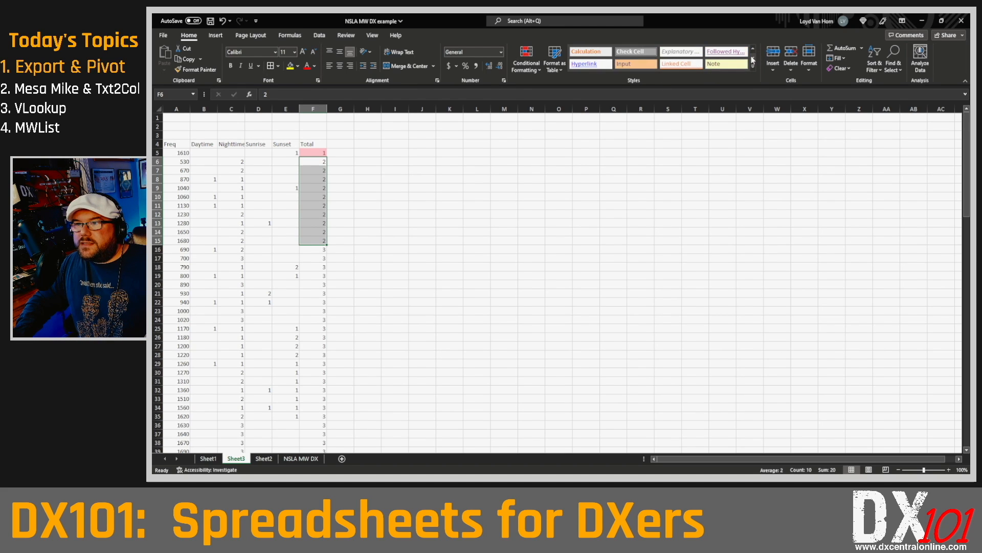
left_click(637, 65)
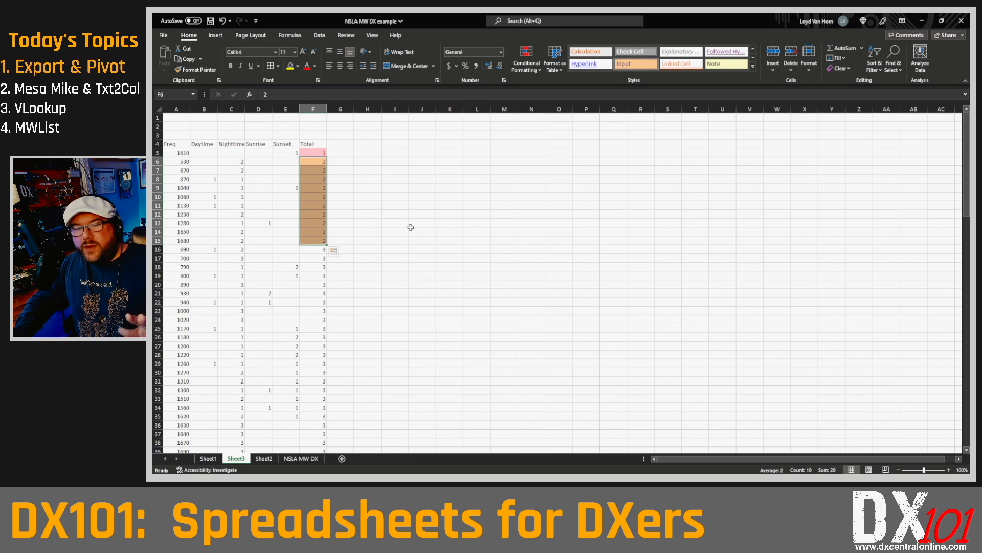
Apply the Neutral cell style to the Total values of 3 in F16:F39.
scroll(371, 225, "down", 2)
left_click(322, 198)
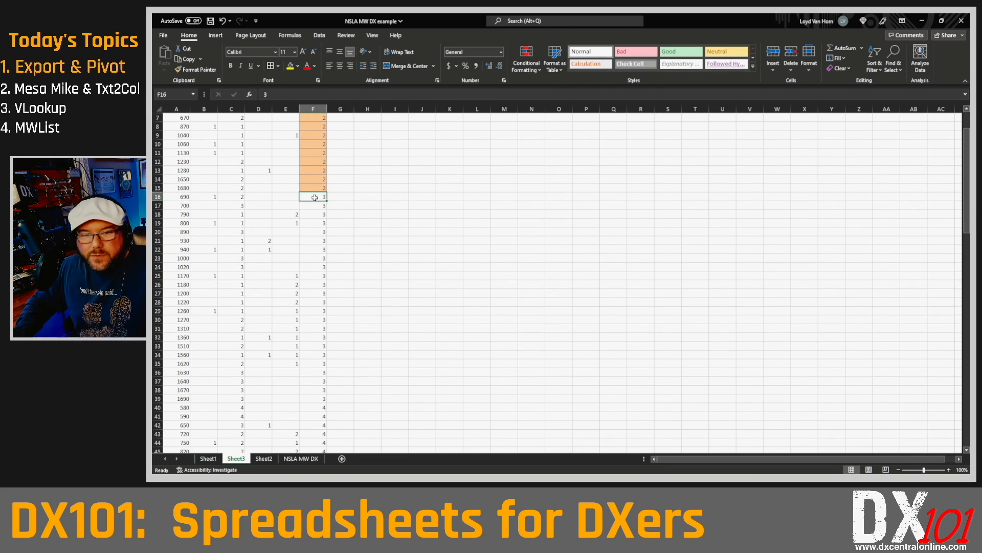
left_click_drag(320, 197, 320, 398)
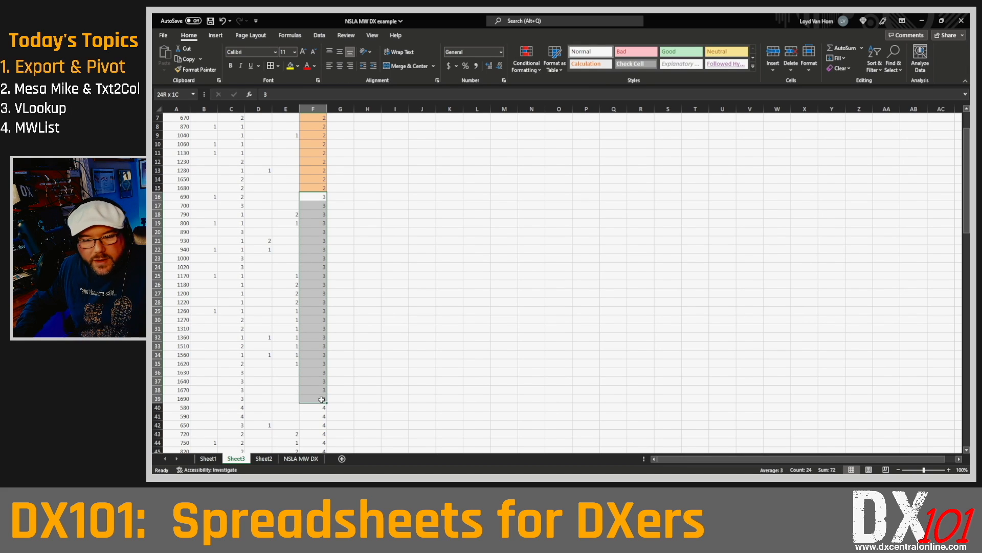
left_click(722, 52)
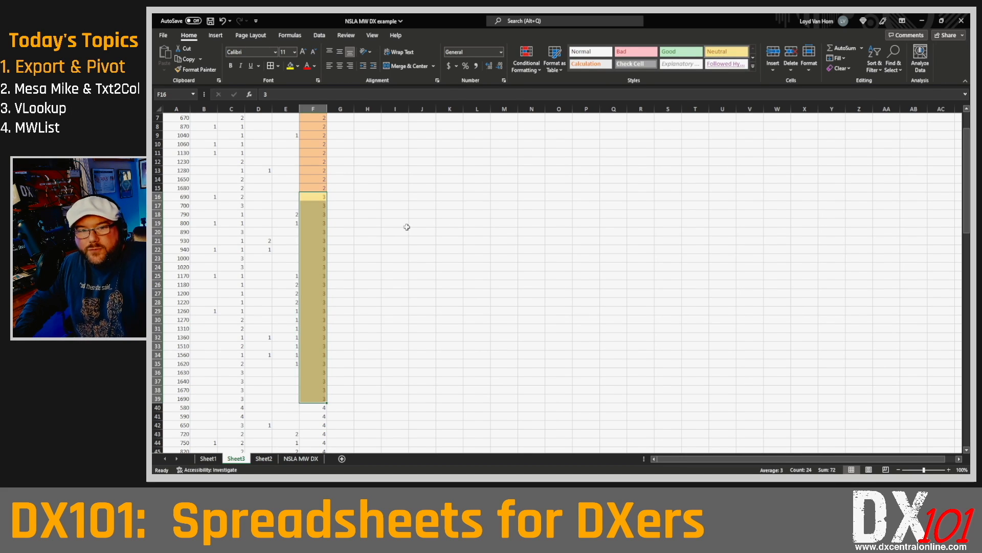
Apply the Good cell style to the Total values of 4 and above in F40:F122, leaving out the Grand Total row.
scroll(379, 231, "down", 5)
left_click_drag(309, 278, 322, 432)
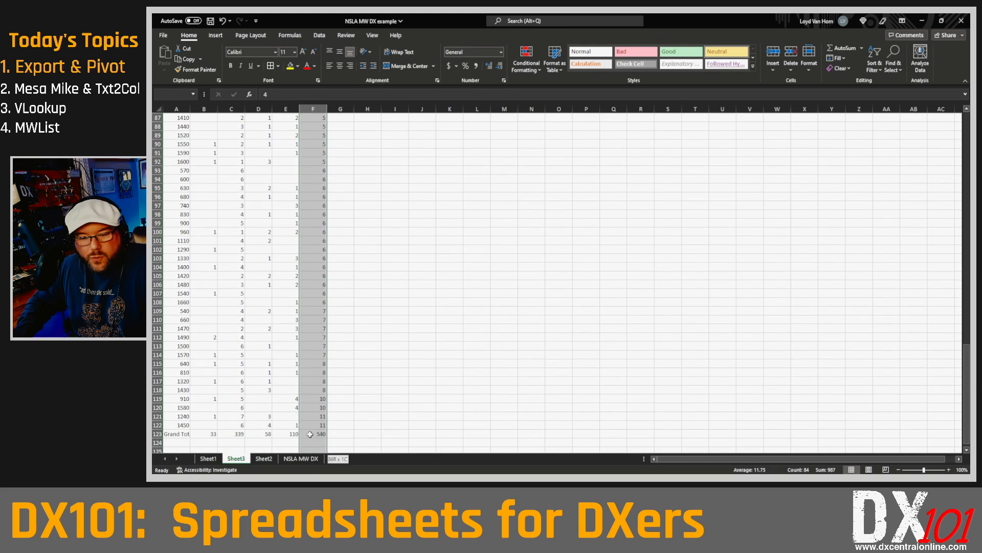
left_click(662, 52)
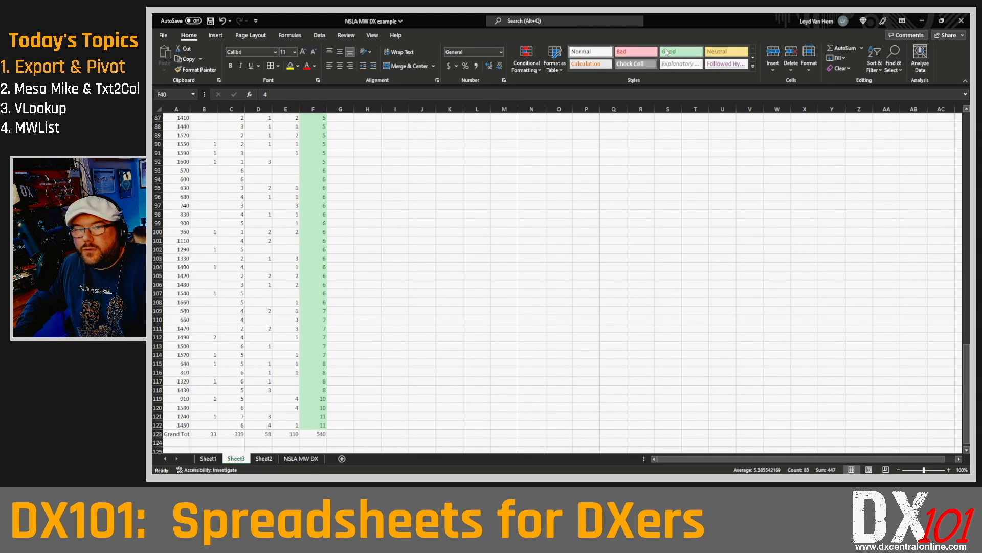
scroll(417, 189, "up", 20)
left_click(417, 189)
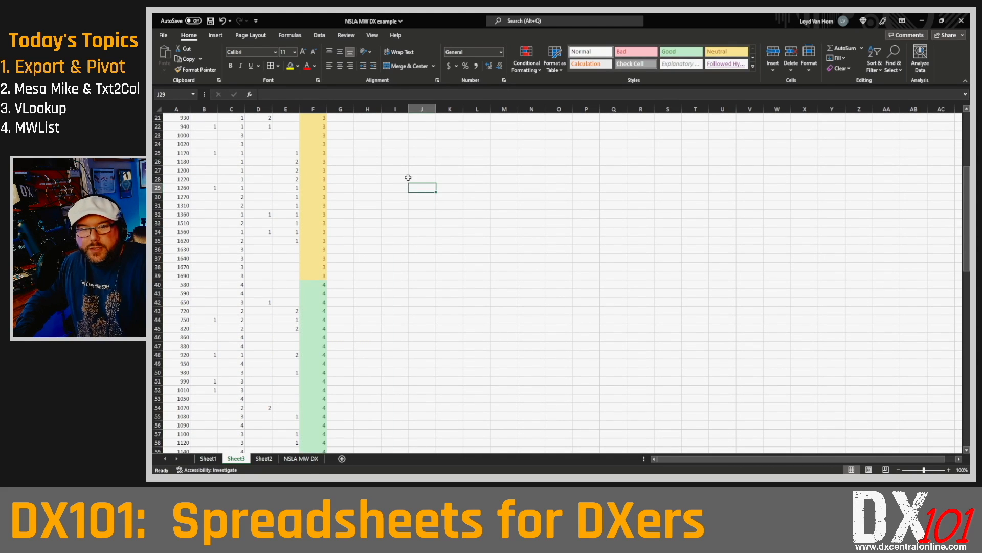
scroll(489, 262, "up", 7)
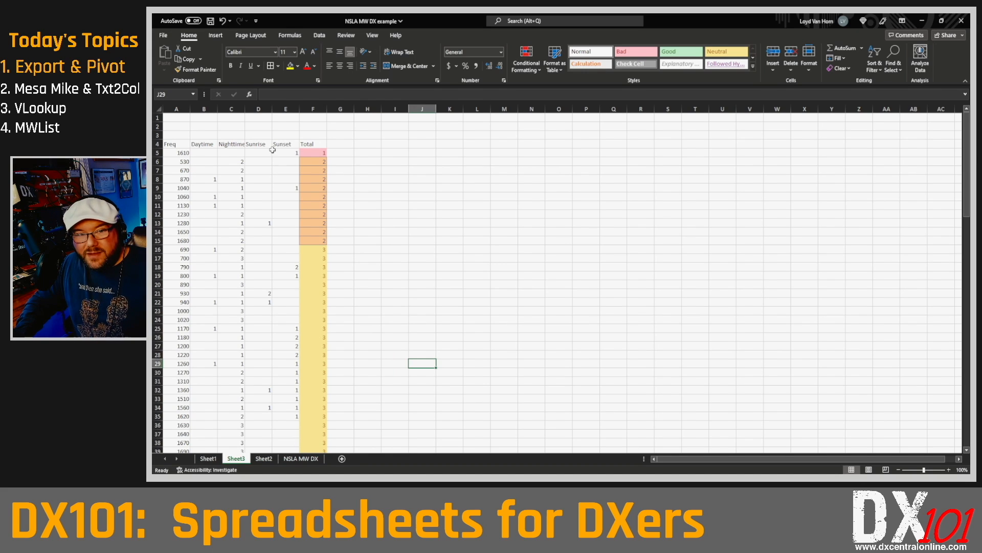
Add filters to the header row of the frequency table.
left_click(292, 145)
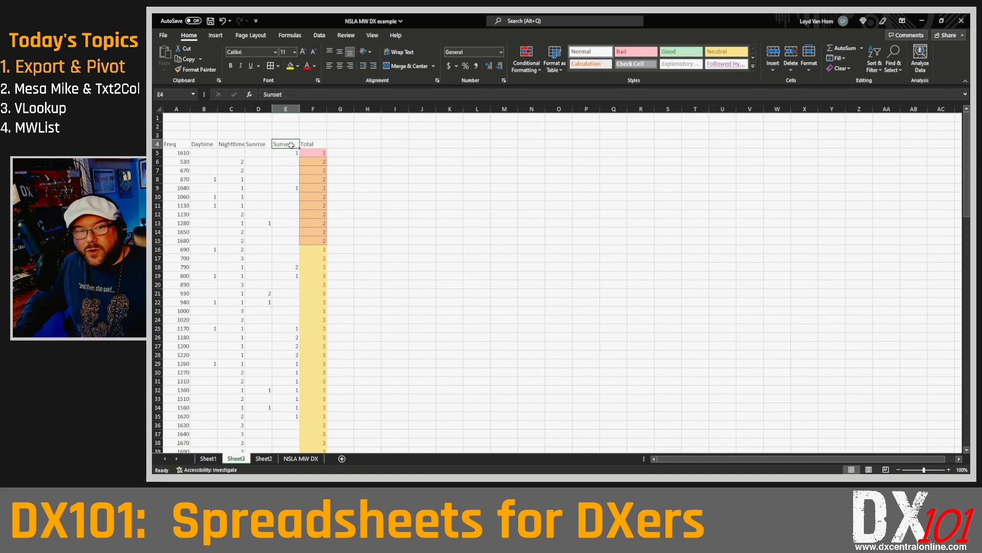
left_click(874, 58)
left_click(888, 120)
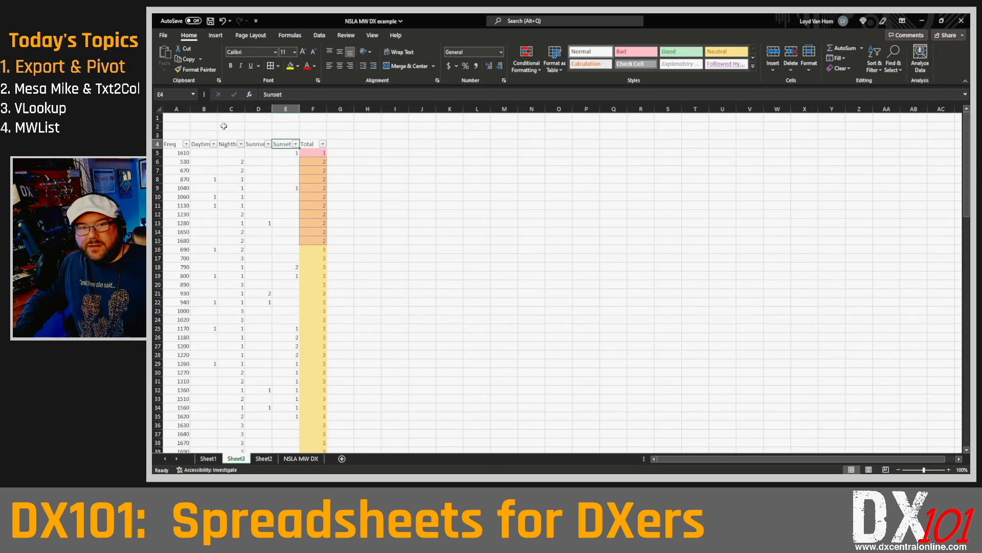
Filter the Sunset column to its blank cells and apply the Bad cell style to them.
left_click(296, 145)
left_click(236, 248)
left_click(217, 296)
left_click(243, 327)
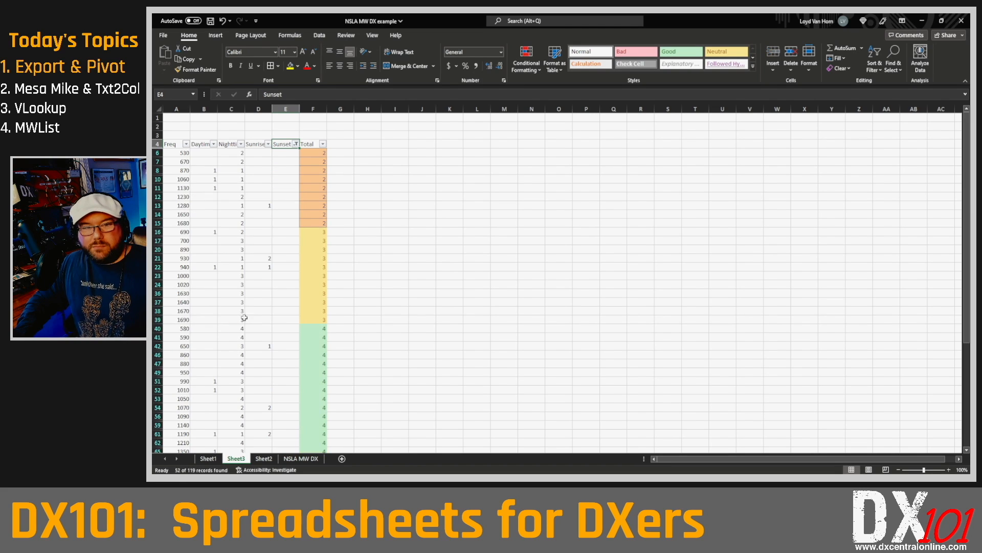
left_click_drag(285, 153, 279, 435)
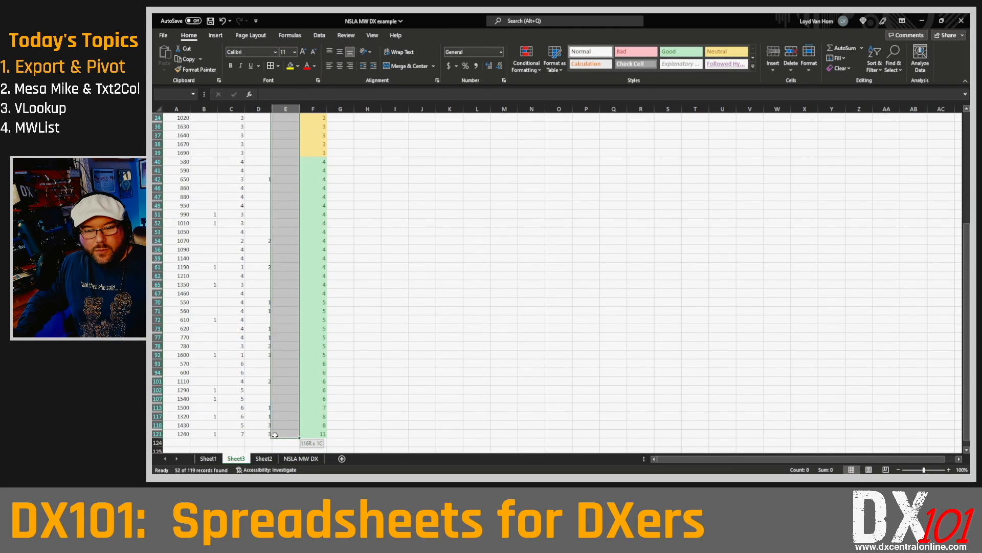
left_click(636, 51)
Filter the Sunset column to the value 1 and apply the Neutral cell style to those cells.
left_click(228, 248)
left_click(226, 248)
left_click(213, 255)
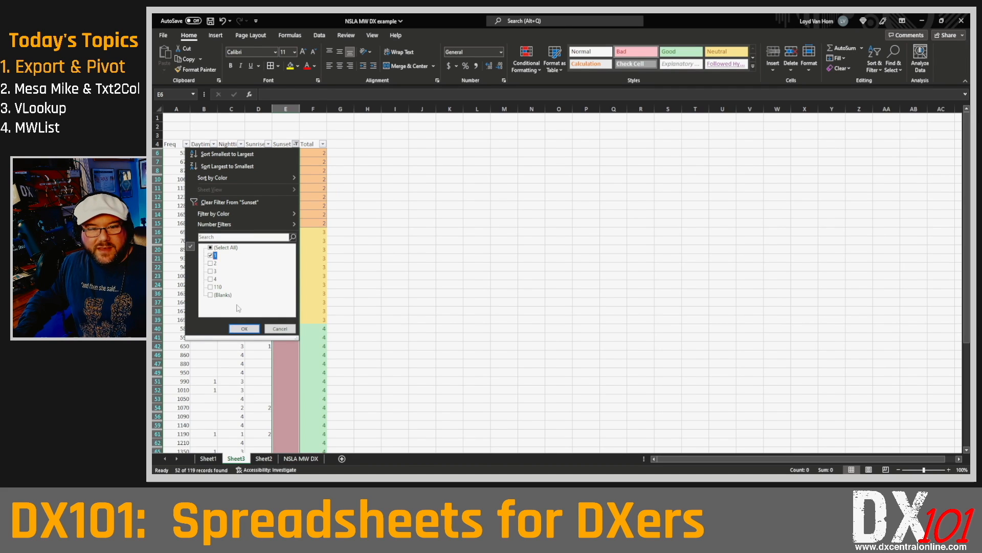
left_click(244, 329)
left_click_drag(285, 155, 288, 327)
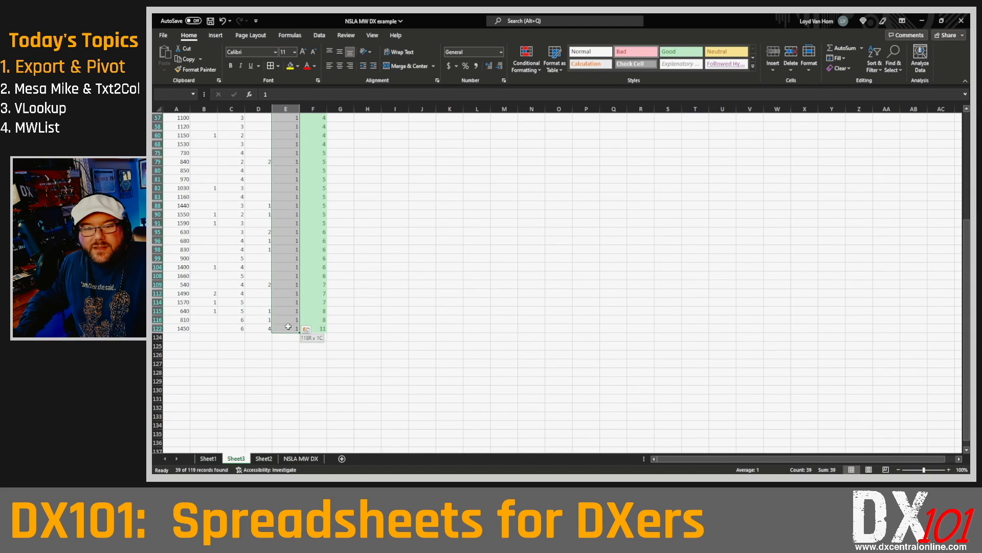
left_click(727, 53)
scroll(345, 119, "up", 6)
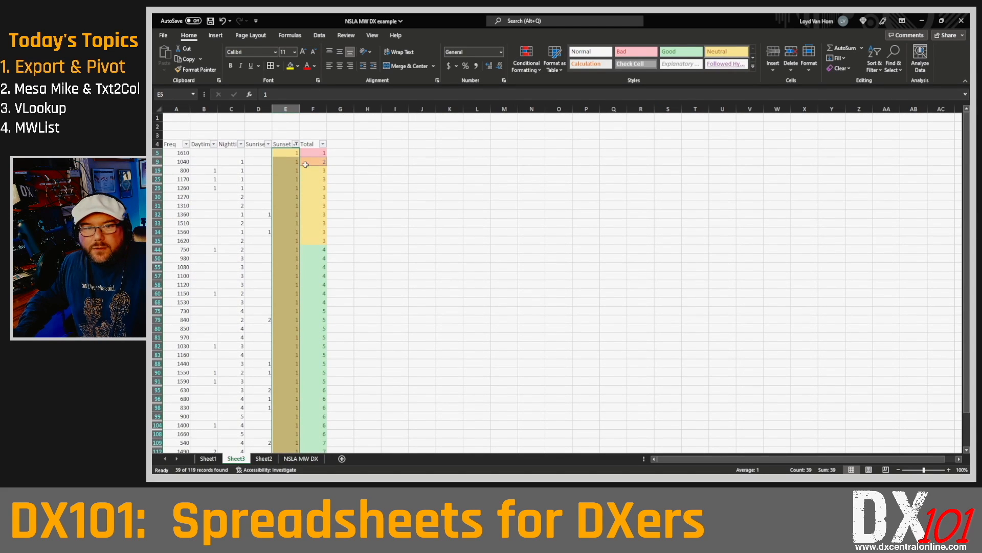
left_click(532, 59)
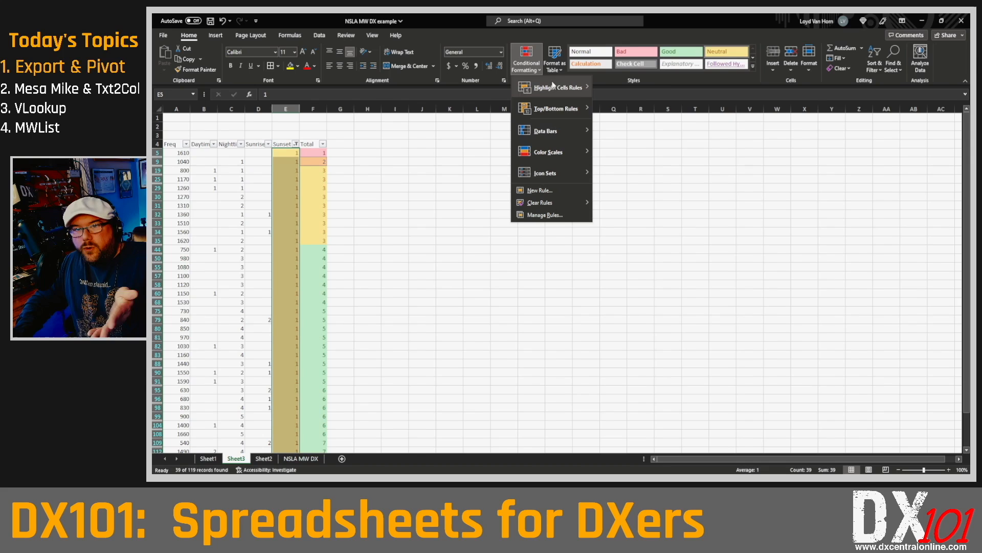
left_click(763, 171)
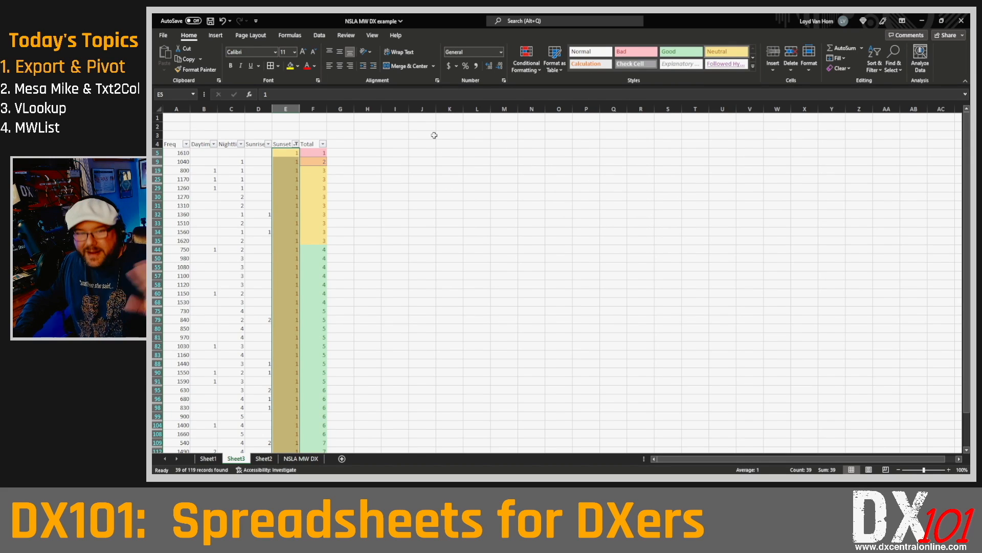
left_click(403, 186)
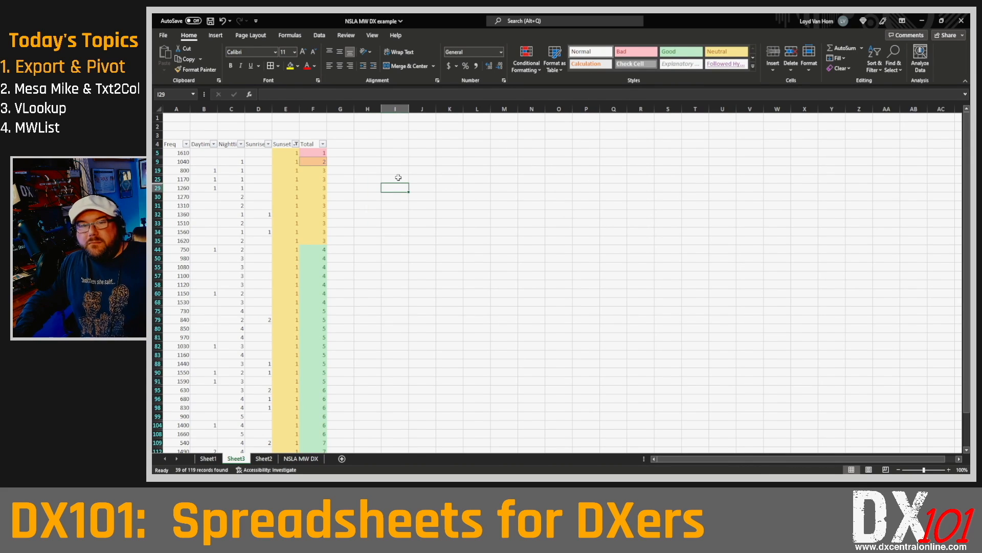
Filter the Sunset column to exclude 1 and blanks, and apply the Good cell style to the counts above the Grand Total row.
left_click(296, 144)
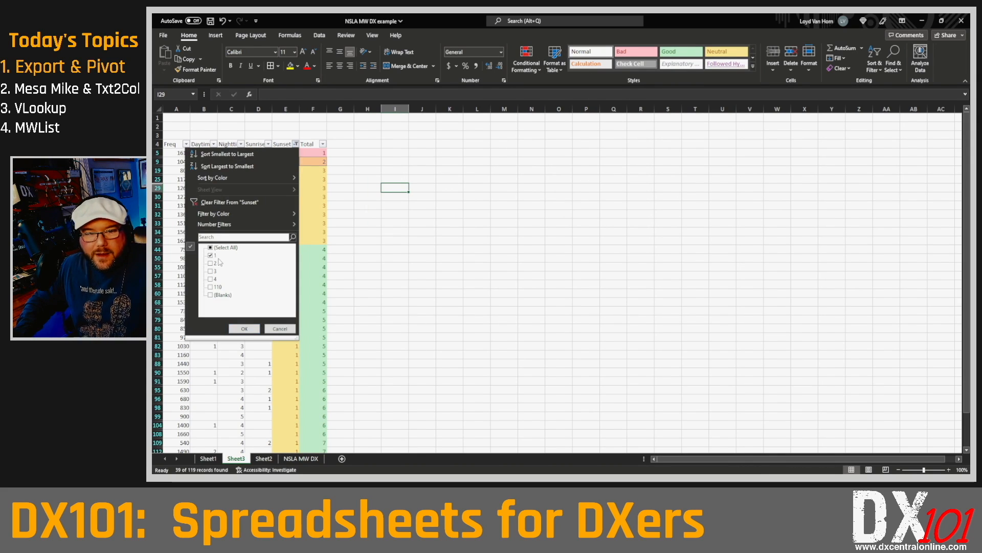
left_click(215, 256)
left_click(231, 249)
left_click(211, 255)
left_click(221, 296)
left_click(244, 328)
left_click_drag(280, 153, 285, 378)
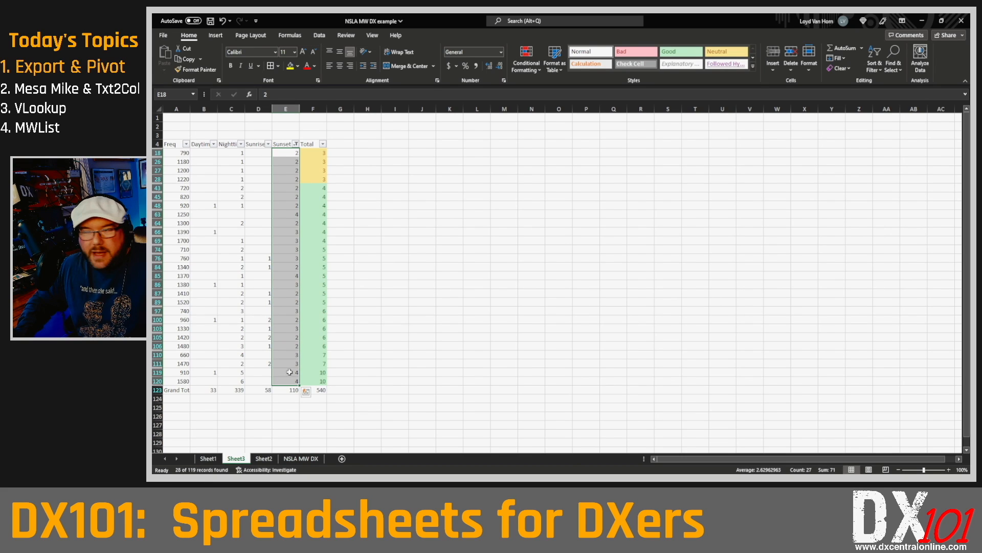
left_click(681, 51)
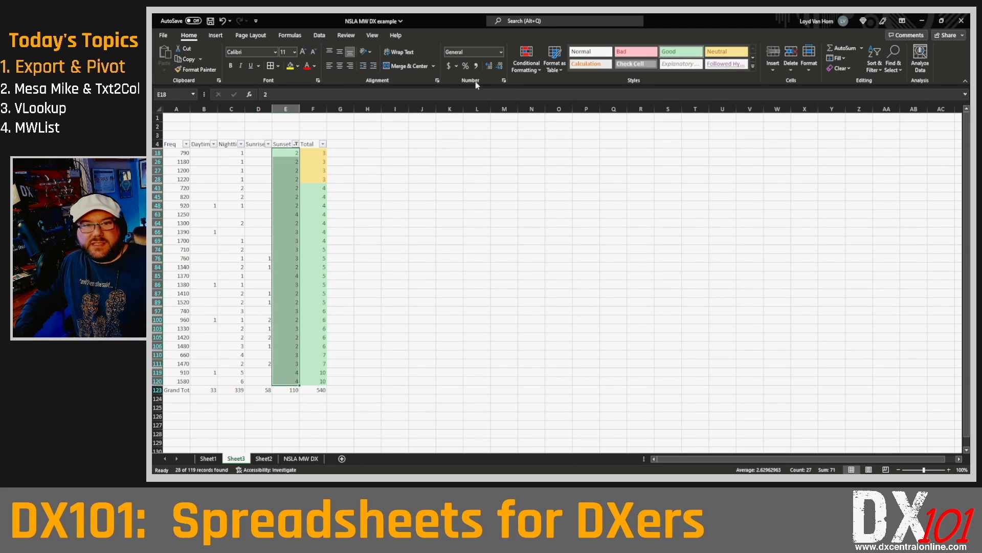
Show all values of the Sunset column again in the frequency table.
left_click(296, 143)
left_click(235, 248)
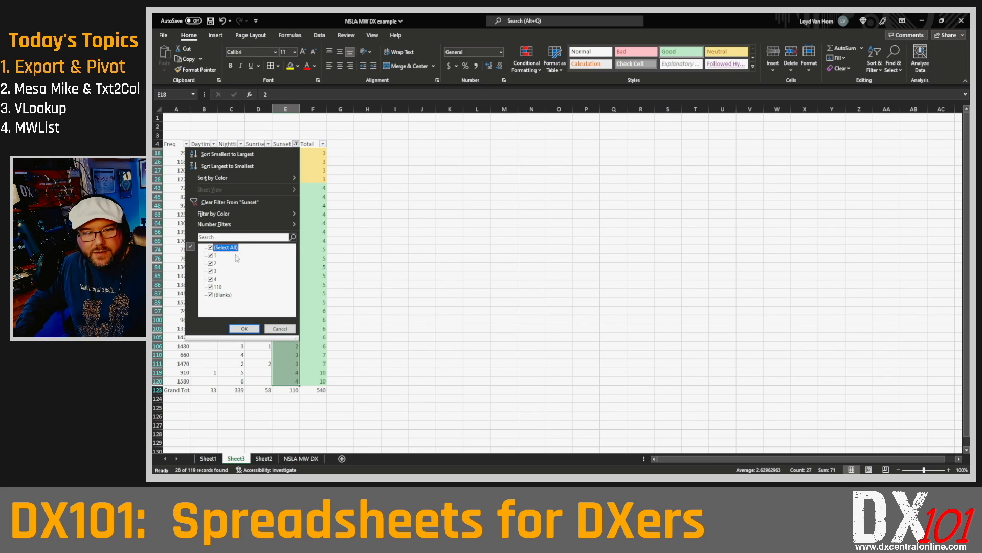
left_click(248, 329)
left_click(285, 240)
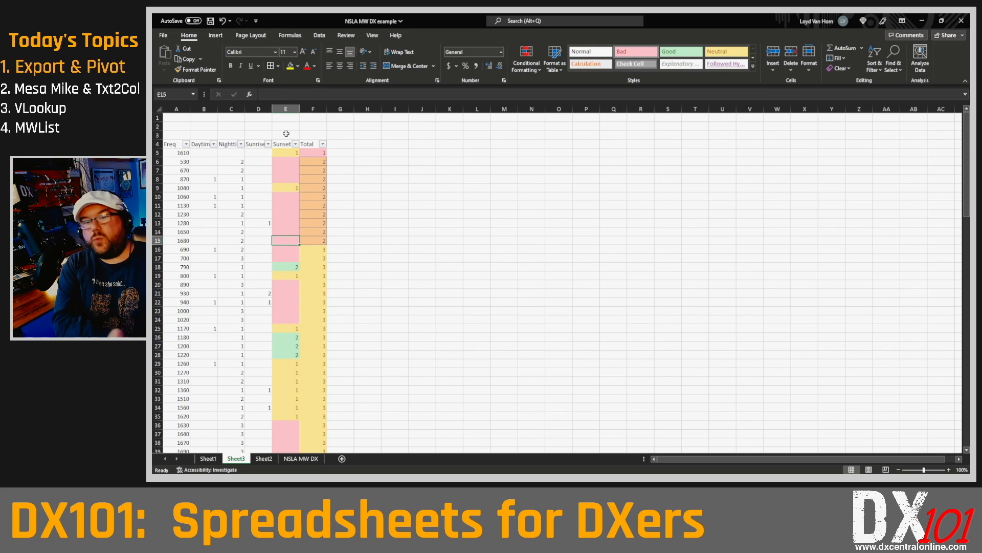
Open the NSLA MW DX2 workbook from the Desktop and the NSLA MW DX workbook from Documents.
key("ctrl+o")
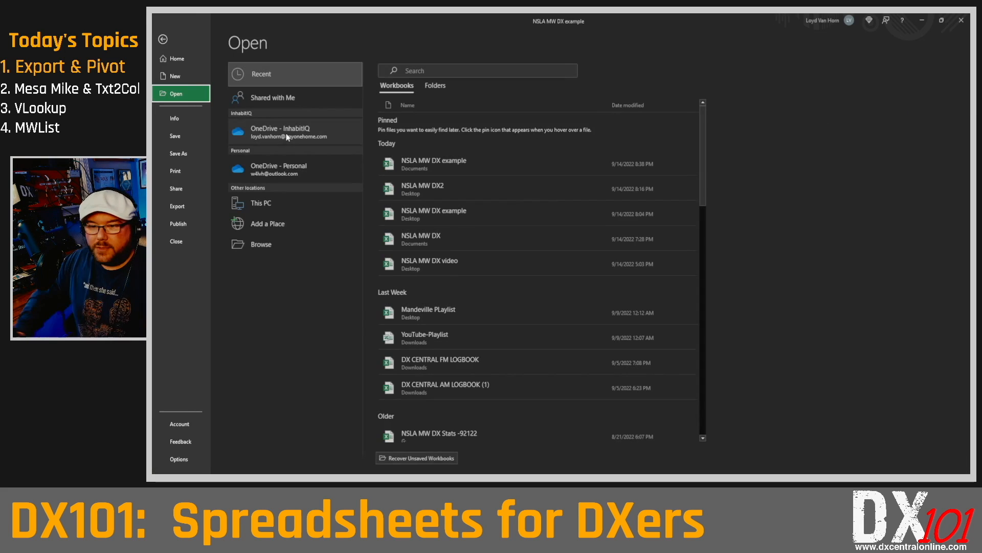
left_click(440, 188)
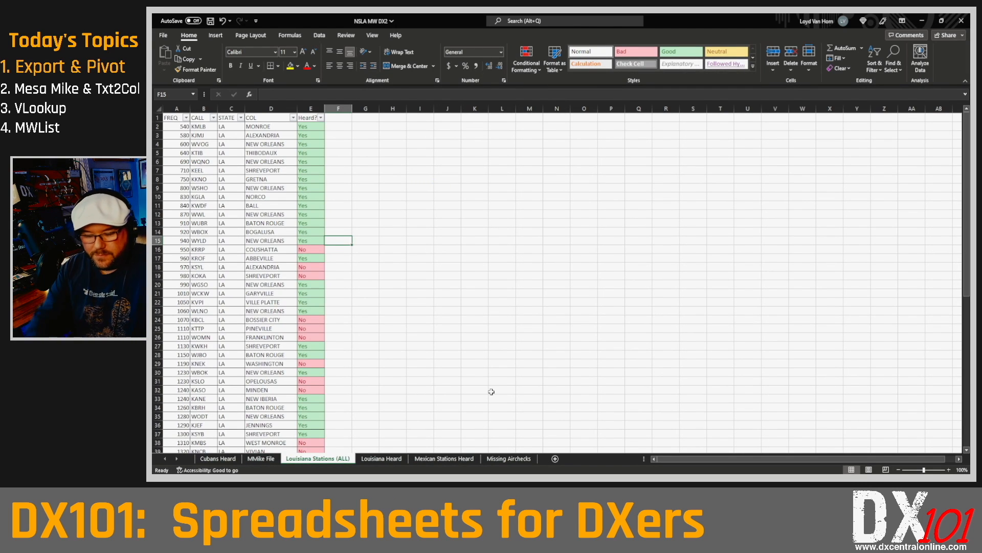
key("ctrl+o")
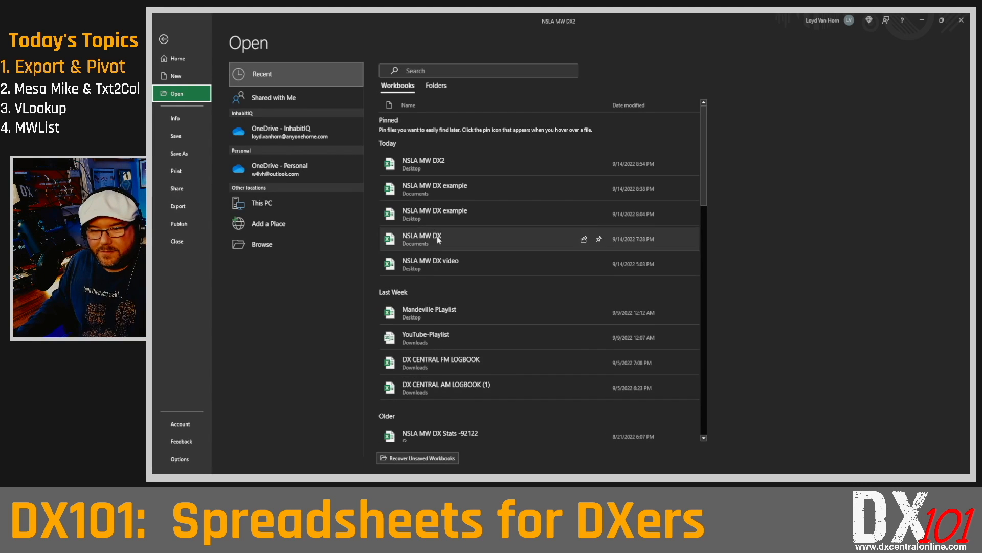
left_click(438, 239)
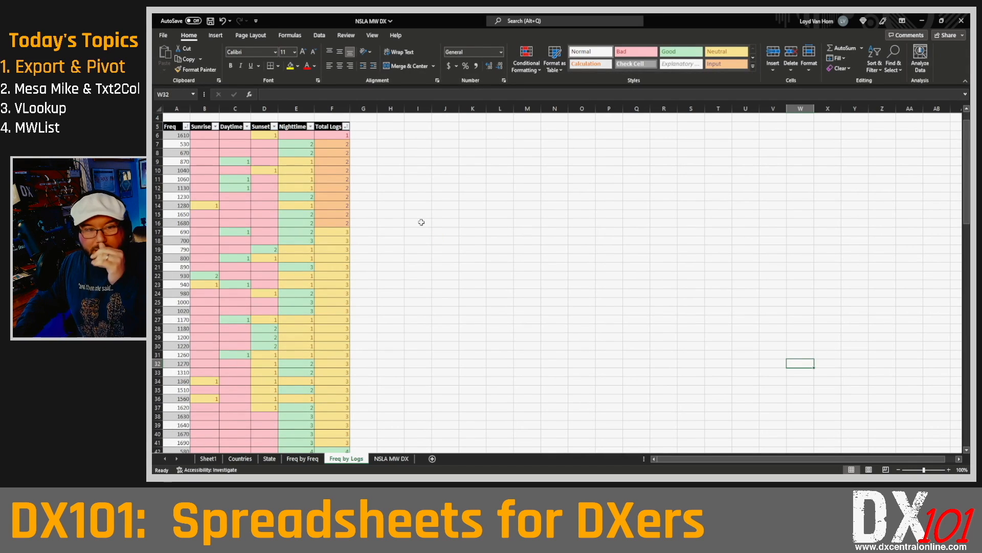
Examine the color-coded counts on the Freq by Logs sheet, marking cells in the Total Logs and Nighttime columns.
left_click_drag(347, 135, 347, 389)
left_click(363, 311)
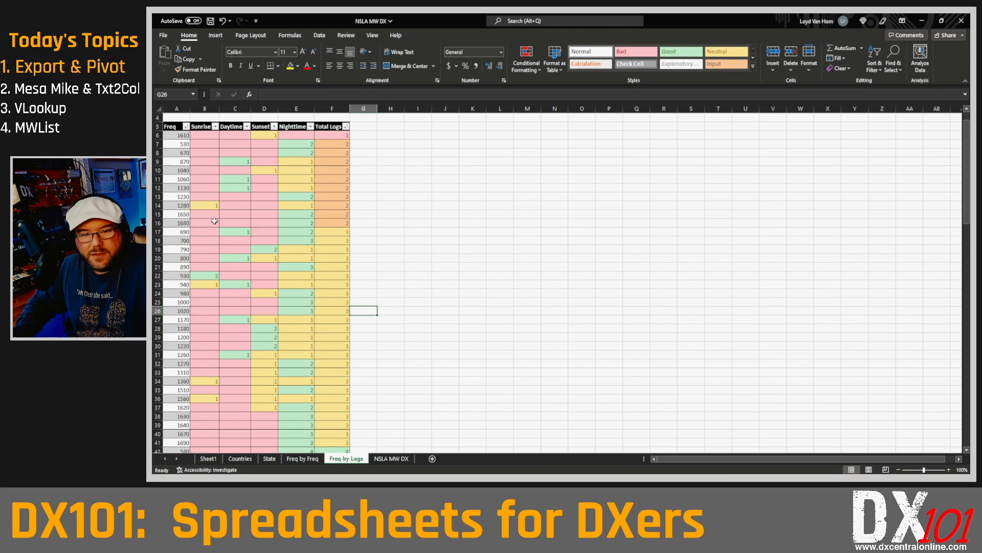
scroll(214, 221, "up", 1)
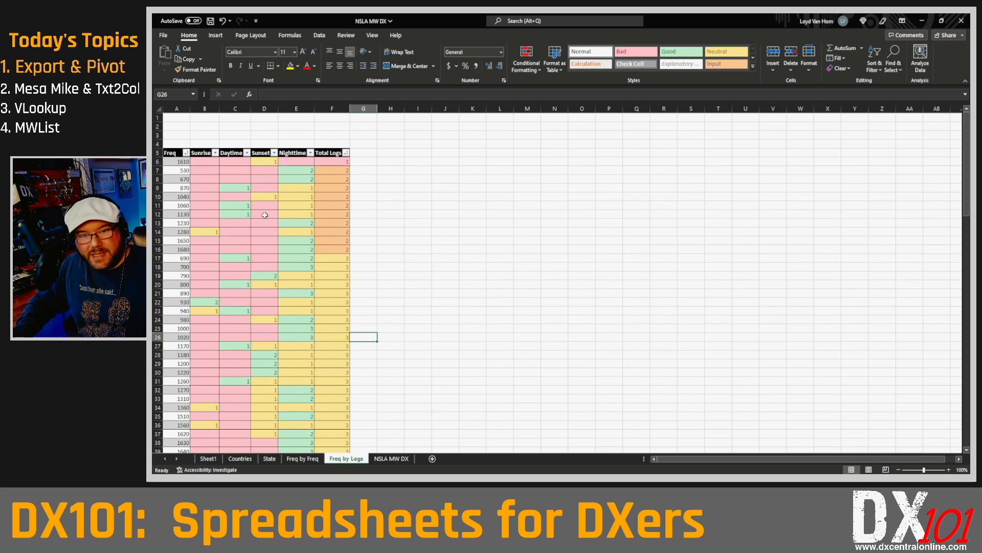
left_click_drag(300, 191, 299, 214)
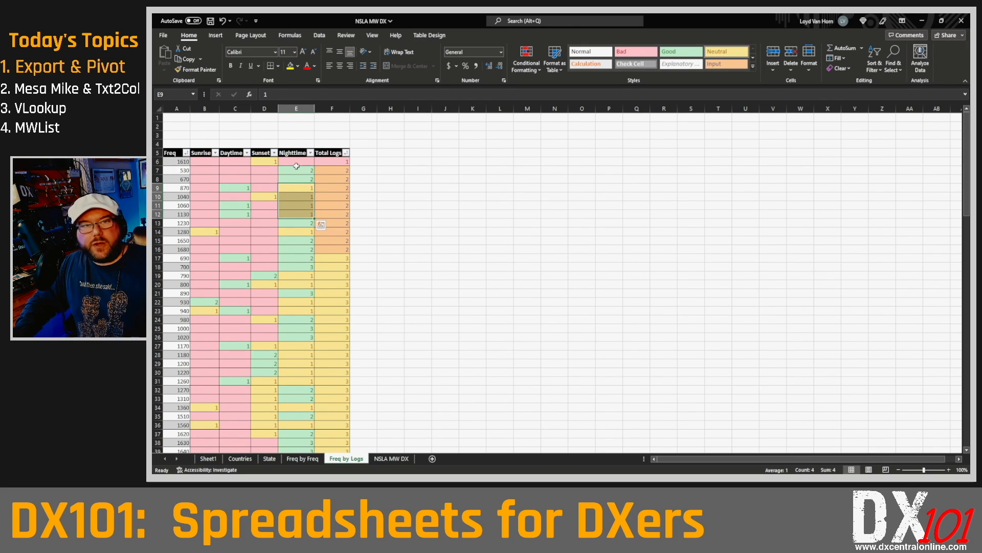
left_click(338, 162)
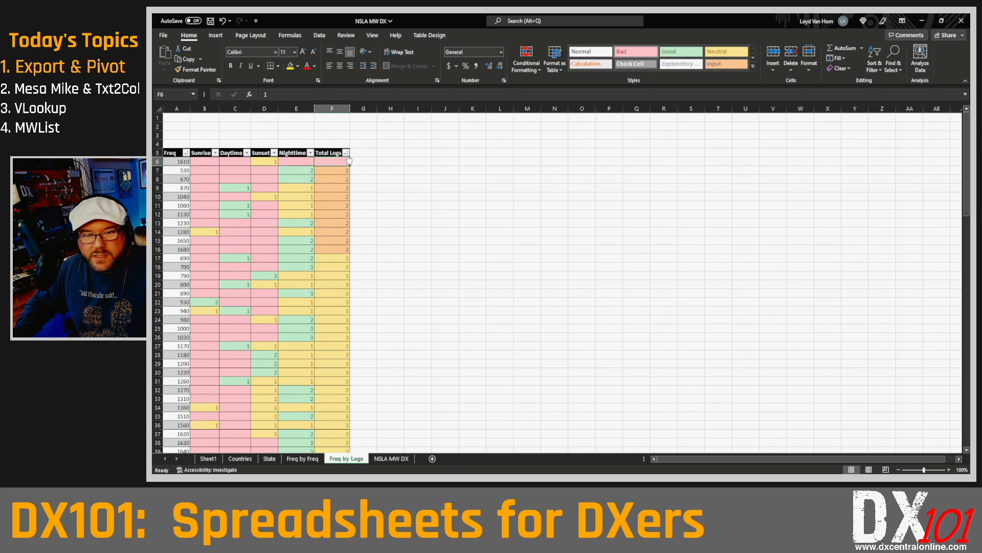
Filter the Total Logs column to the values 1, 2 and 3.
left_click(347, 153)
left_click(276, 256)
left_click(262, 264)
left_click(262, 271)
left_click(262, 279)
left_click(295, 337)
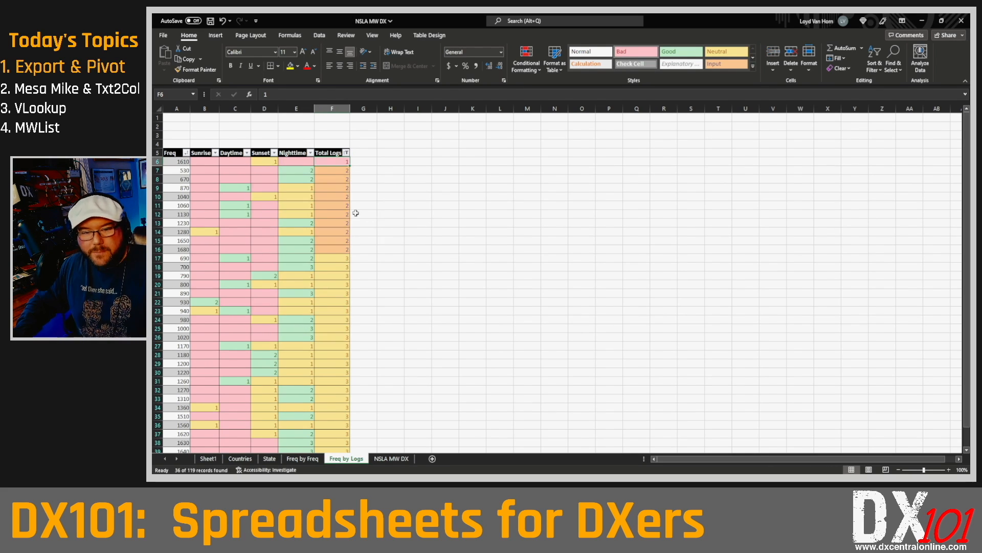
scroll(366, 218, "down", 1)
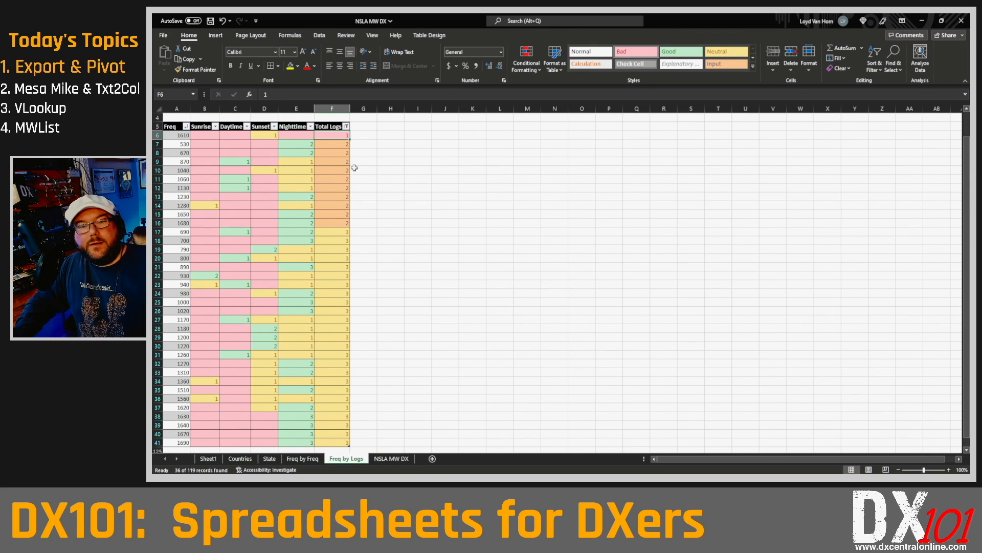
Show all values of the Total Logs column again.
left_click(363, 153)
left_click(346, 127)
left_click(284, 230)
left_click(295, 311)
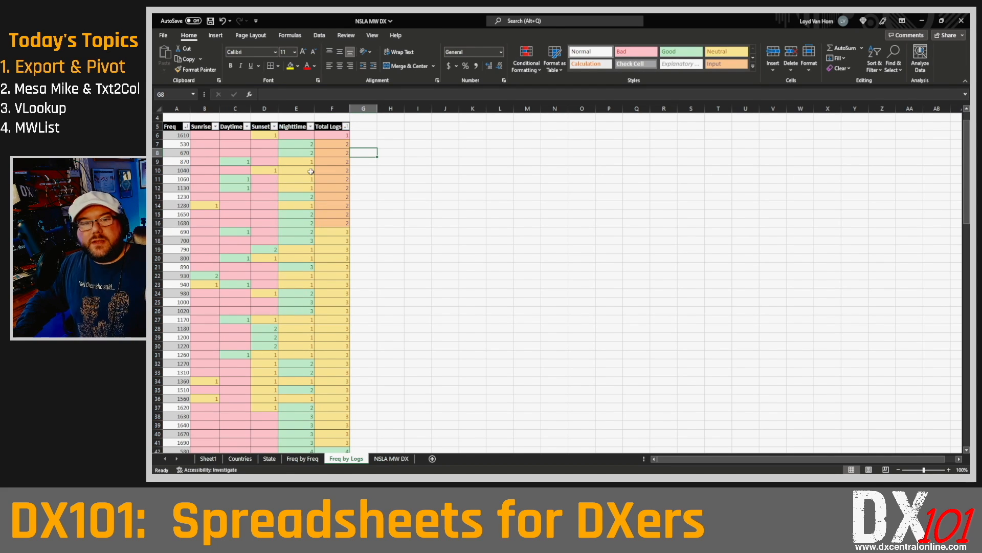